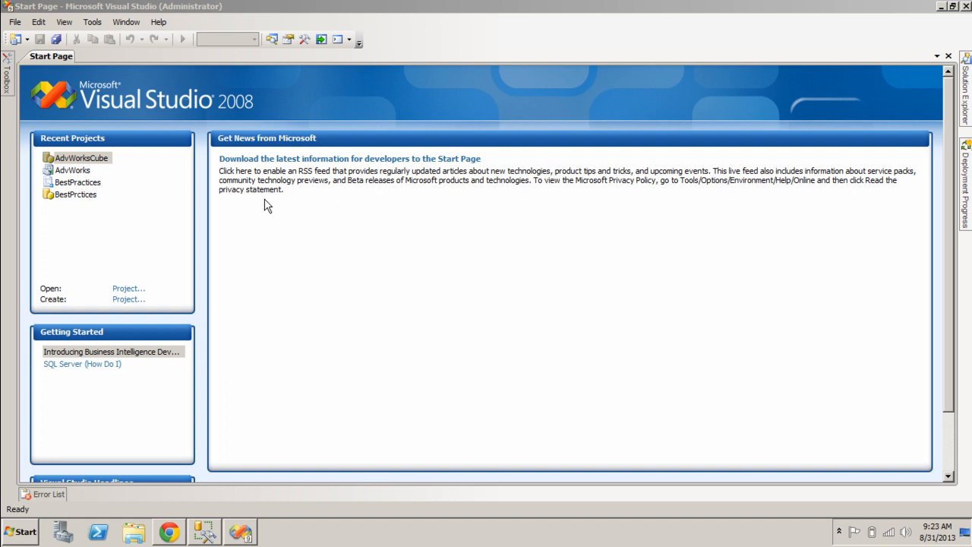
Start a new project from the Report Server Project Wizard template and set its location to the Desktop folder.
left_click(15, 23)
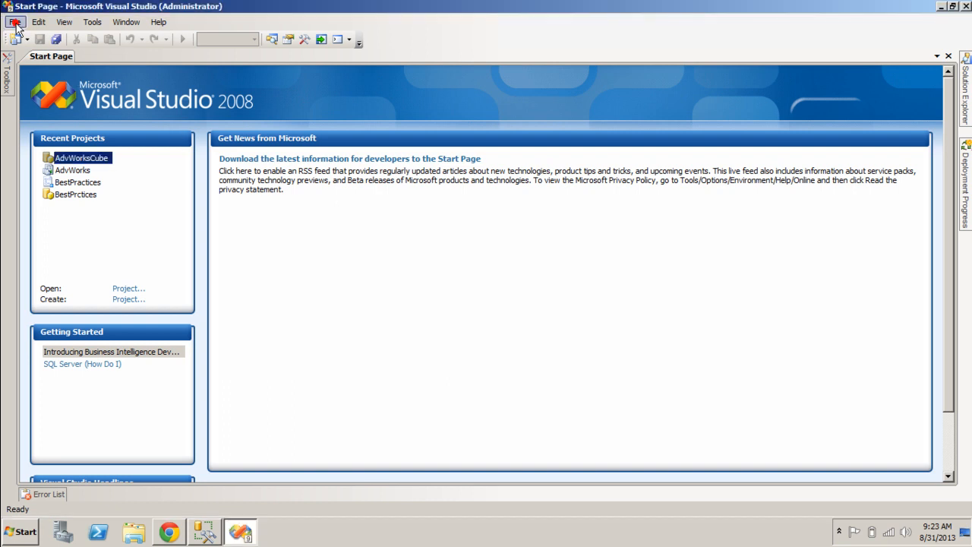
left_click(15, 23)
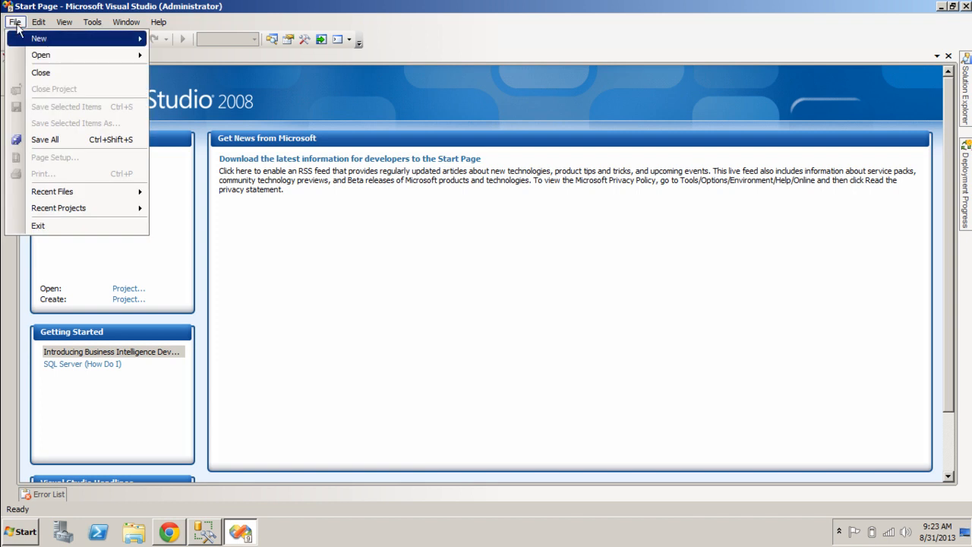
mouse_move(38, 39)
left_click(173, 41)
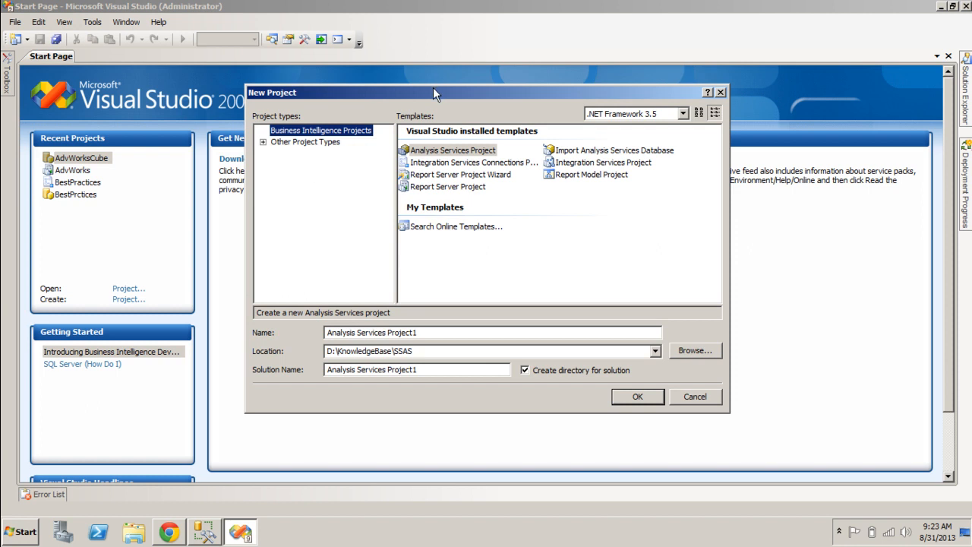
left_click_drag(434, 88, 437, 117)
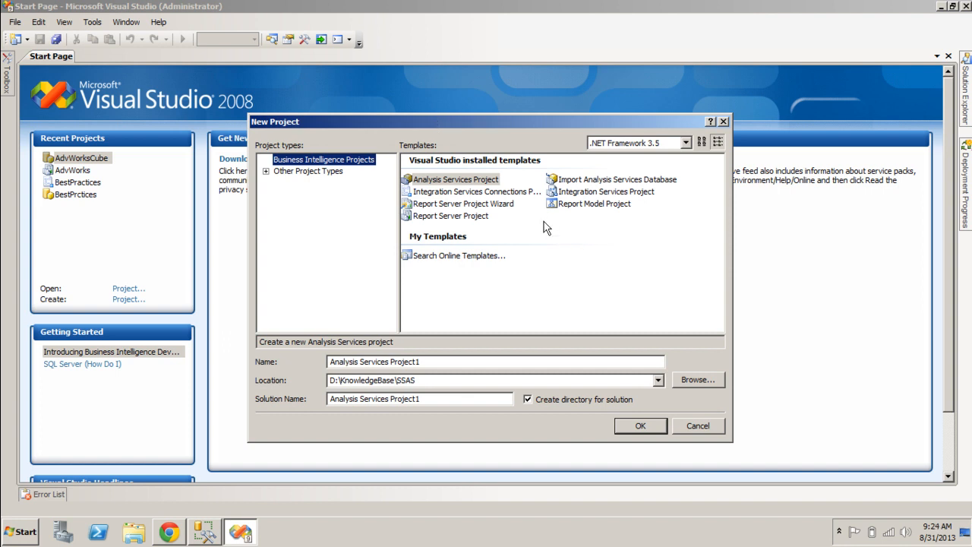
left_click(502, 205)
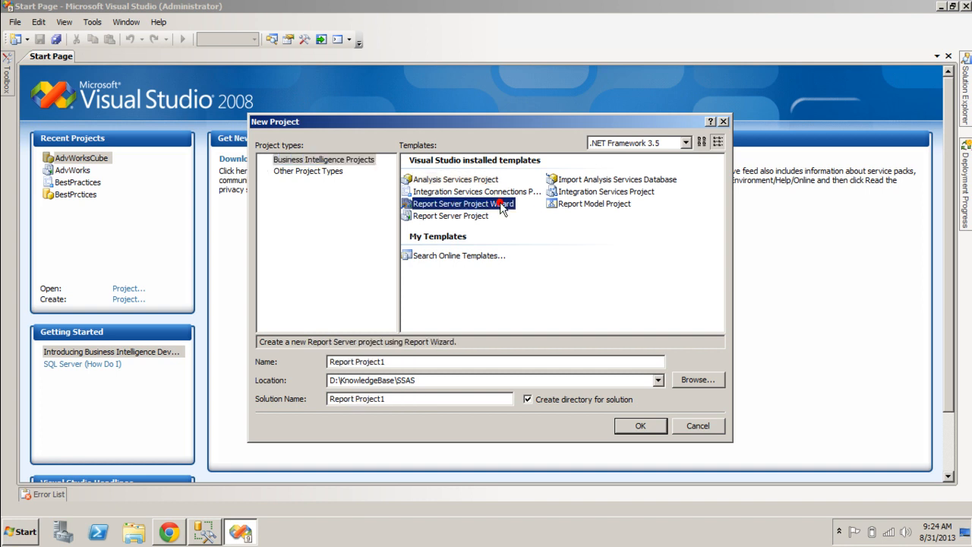
left_click(697, 380)
left_click(613, 450)
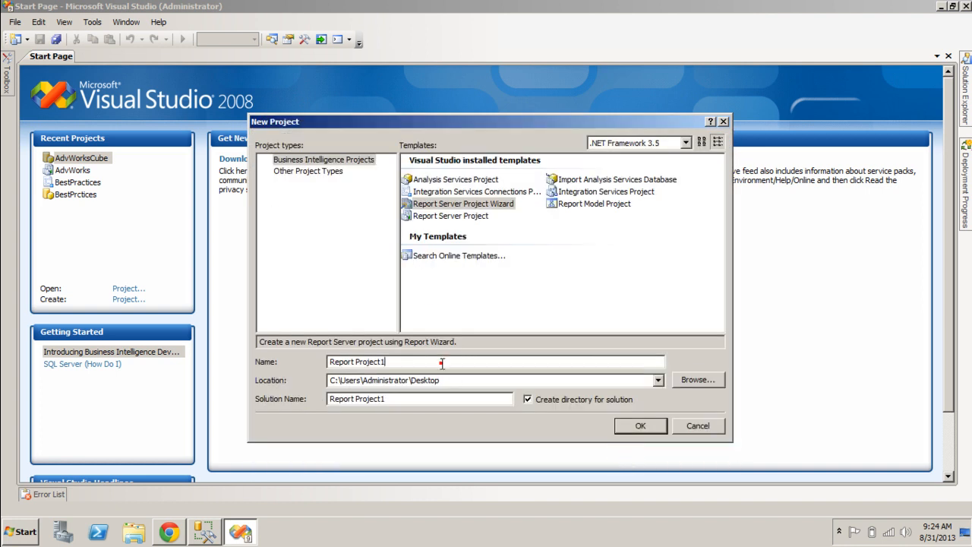
Name the new project ProductReport and create it.
key("BackSpace")
key("BackSpace")
key("BackSpace")
key("BackSpace")
key("BackSpace")
key("BackSpace")
key("BackSpace")
key("BackSpace")
key("BackSpace")
key("BackSpace")
key("BackSpace")
key("BackSpace")
key("BackSpace")
key("BackSpace")
key("BackSpace")
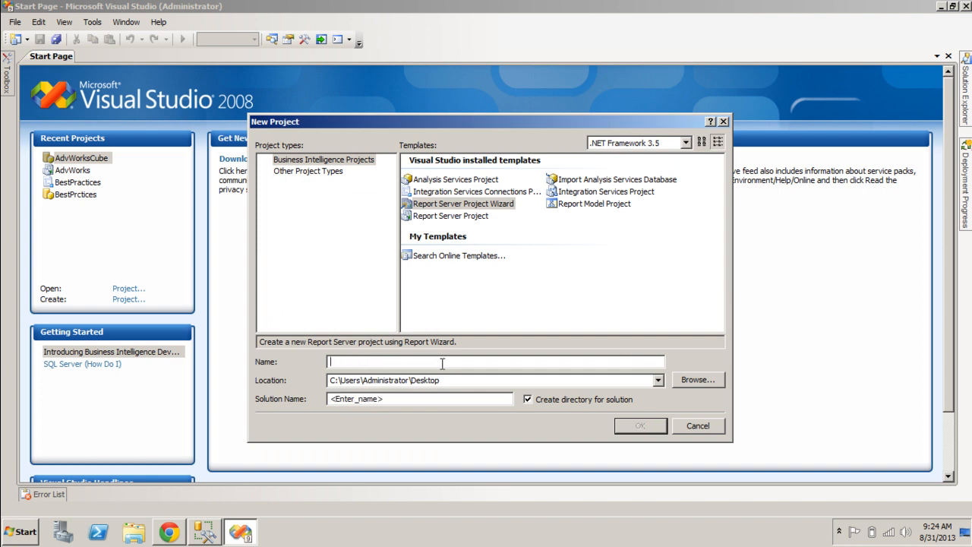
type("ProductReport")
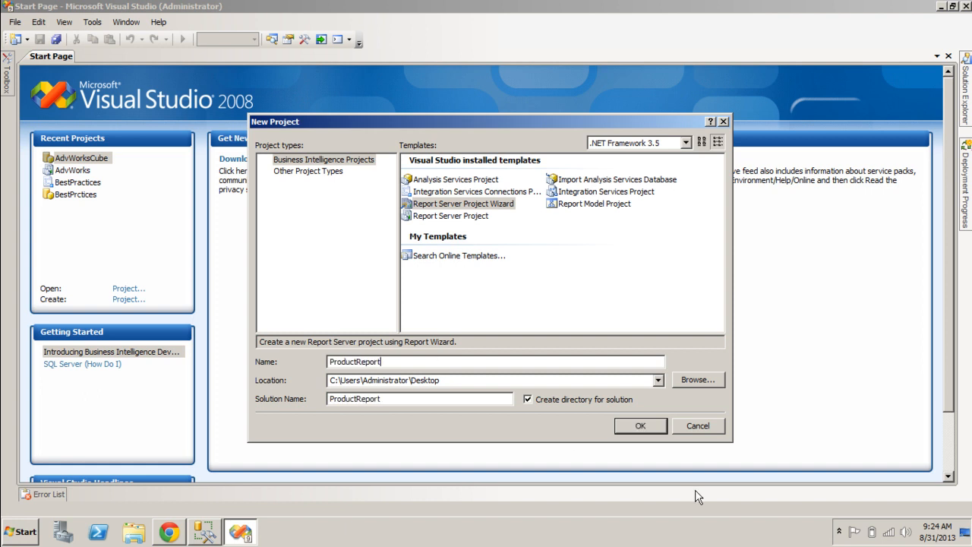
left_click(641, 427)
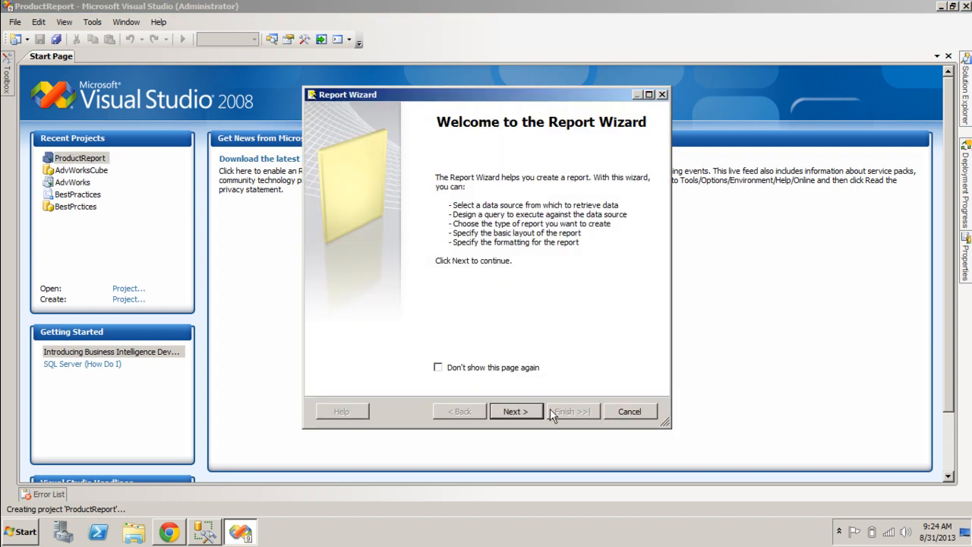
Connect the wizard's new data source to server .\test and database AdventureWorksDW2008R2, testing the connection before accepting it.
left_click(523, 411)
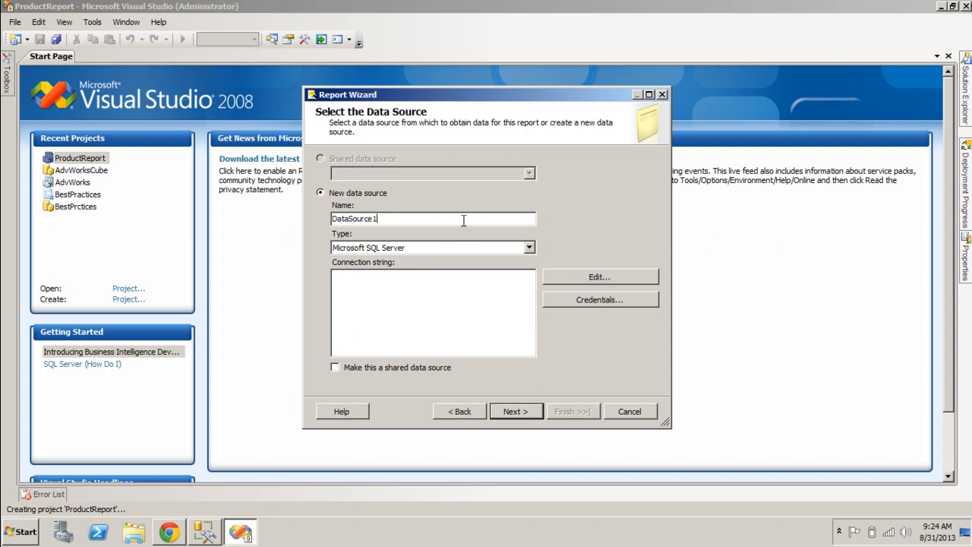
left_click(613, 277)
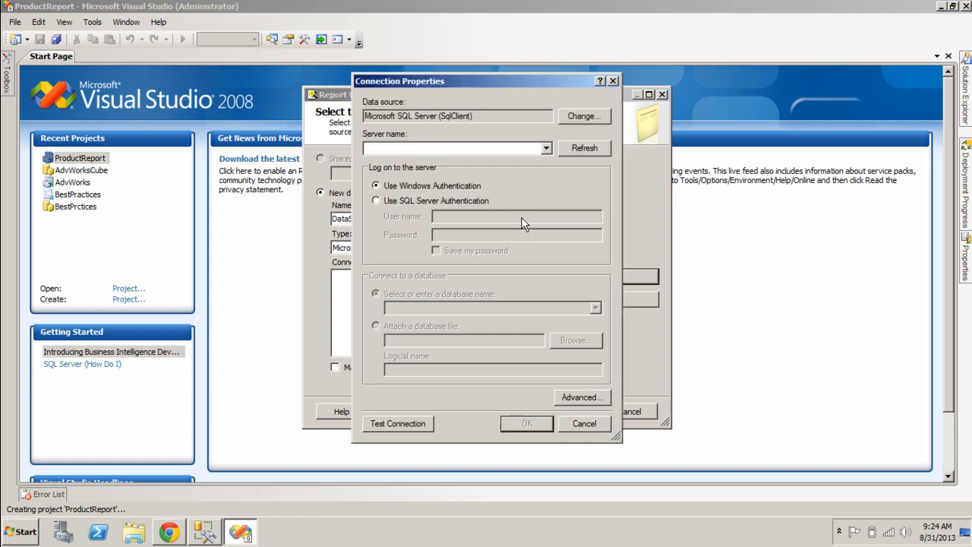
type(".\\test")
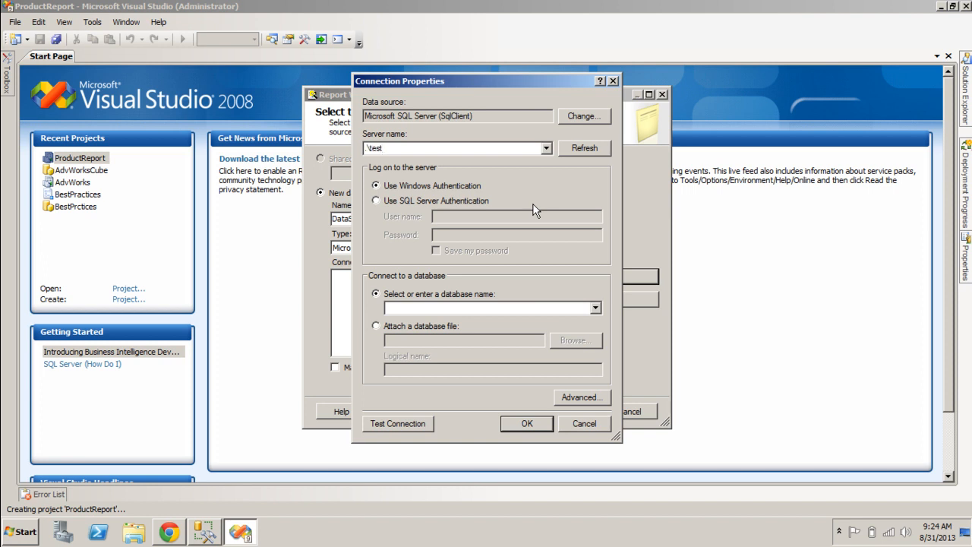
left_click(595, 308)
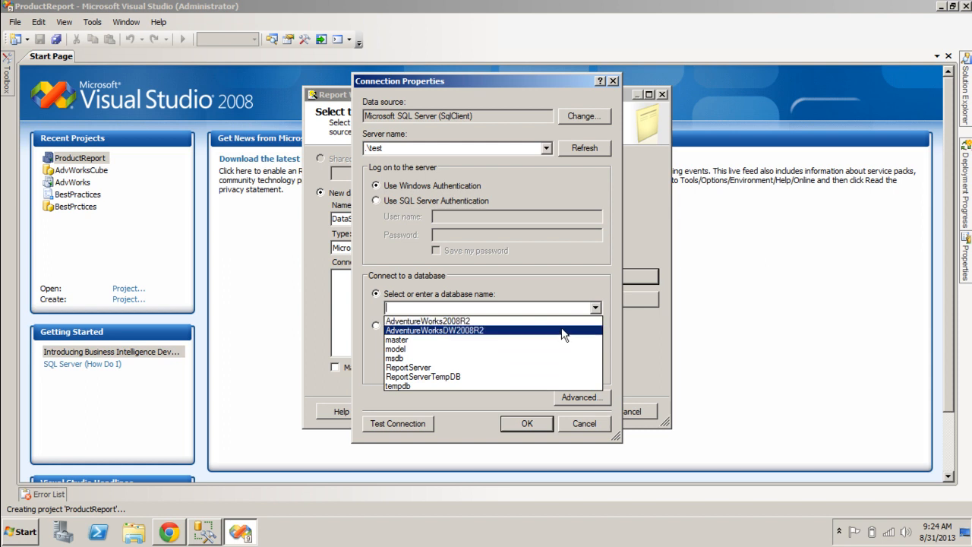
left_click(566, 333)
left_click(426, 420)
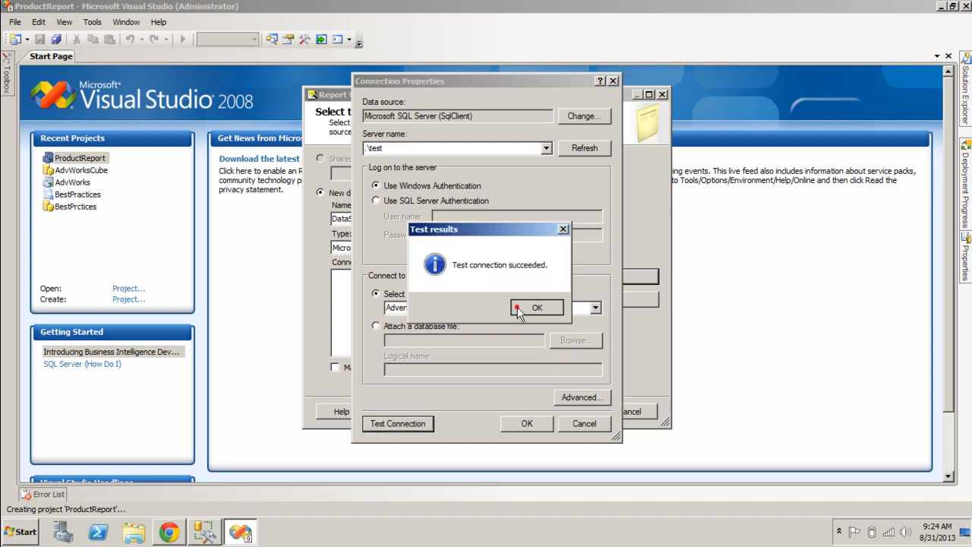
left_click(526, 308)
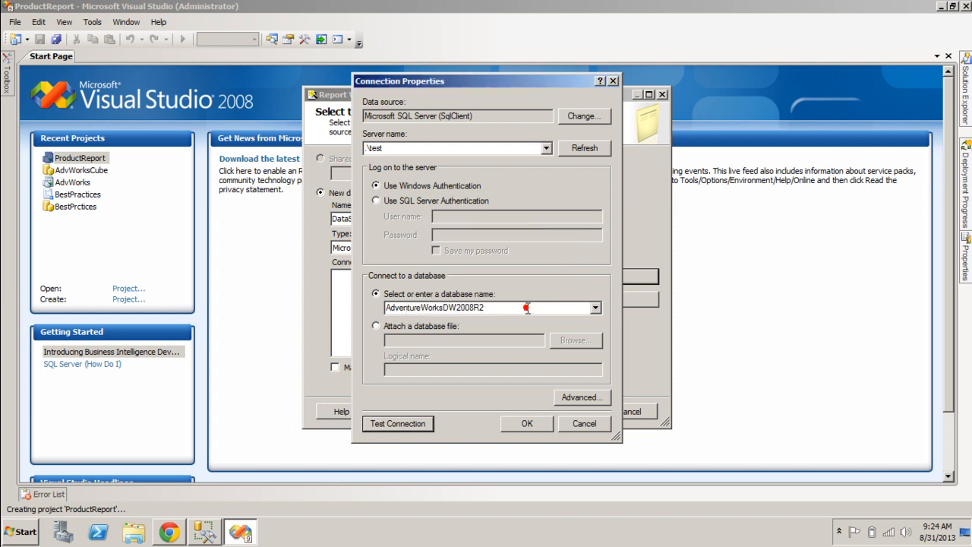
left_click(523, 423)
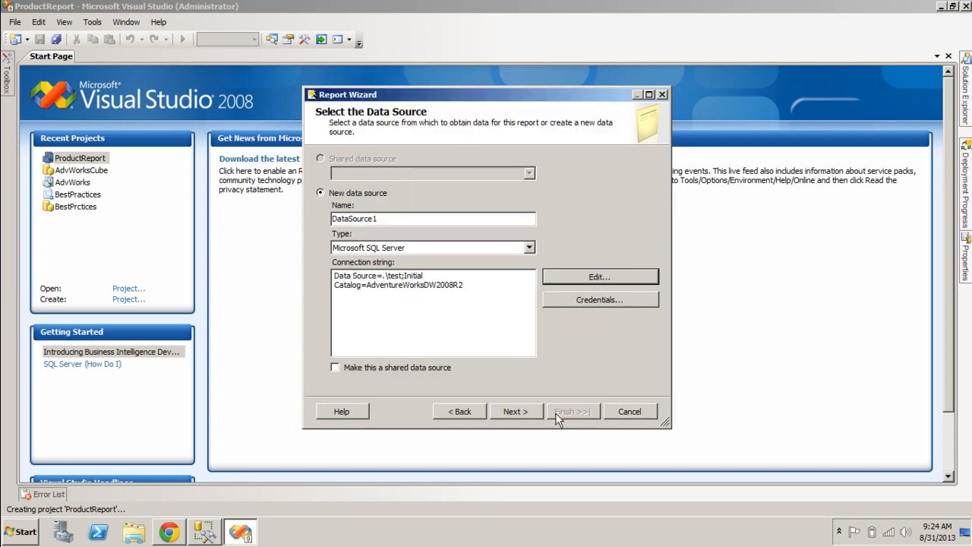
Make the data source shared and proceed to the wizard's query design page.
left_click(448, 371)
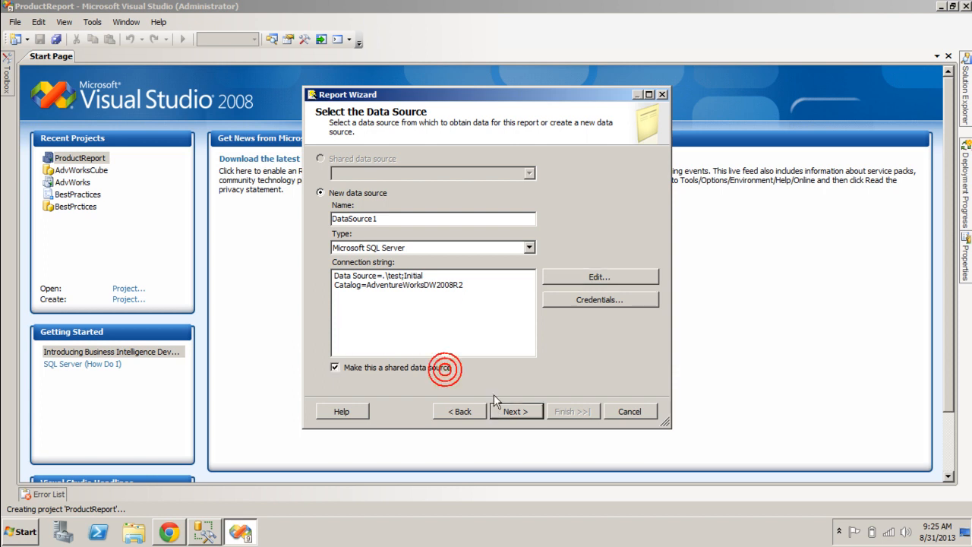
left_click(512, 411)
left_click(451, 306)
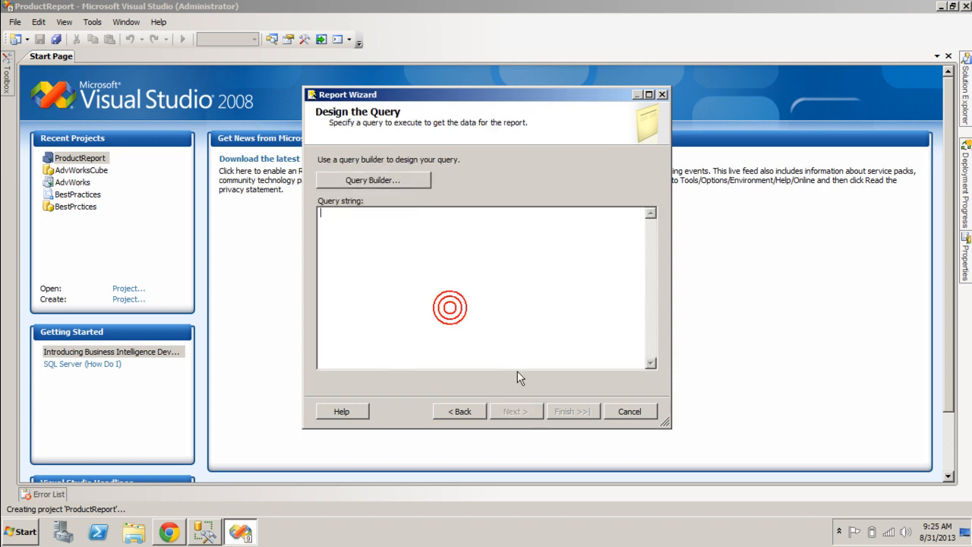
Open the query builder and add the DimProduct table to the query.
left_click(389, 180)
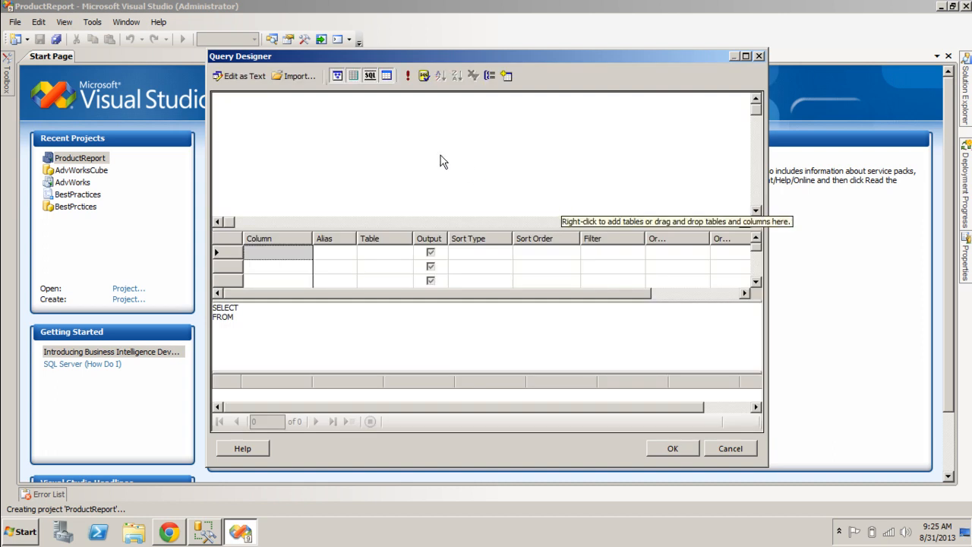
left_click(507, 75)
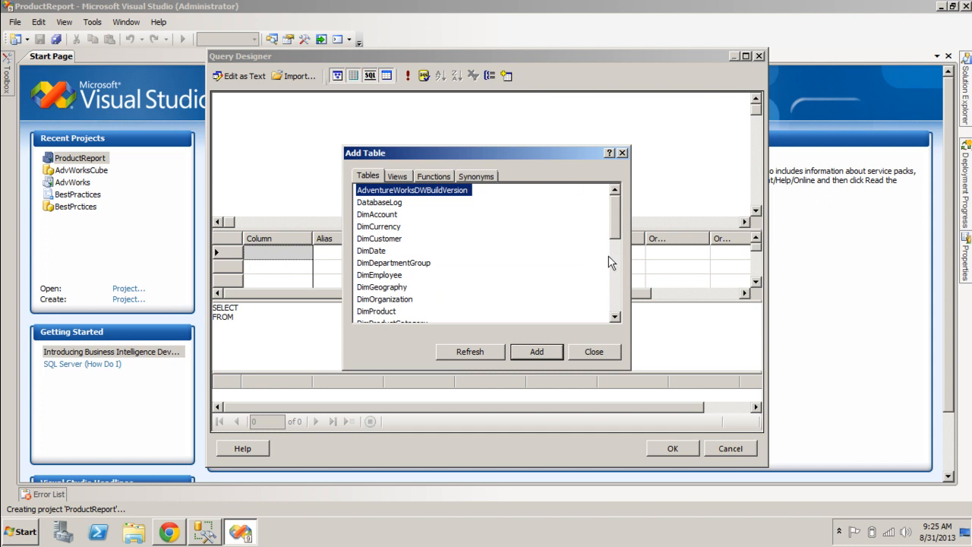
left_click(391, 311)
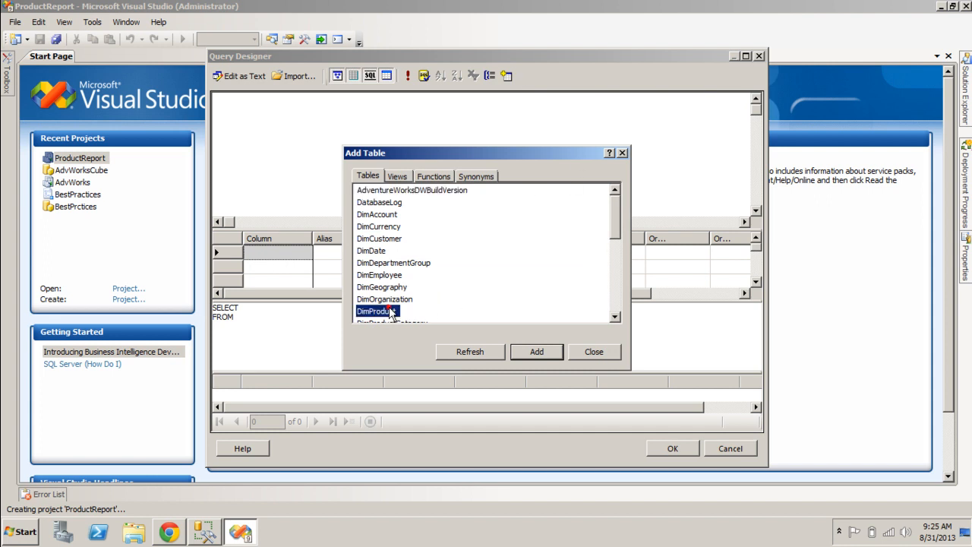
left_click(542, 354)
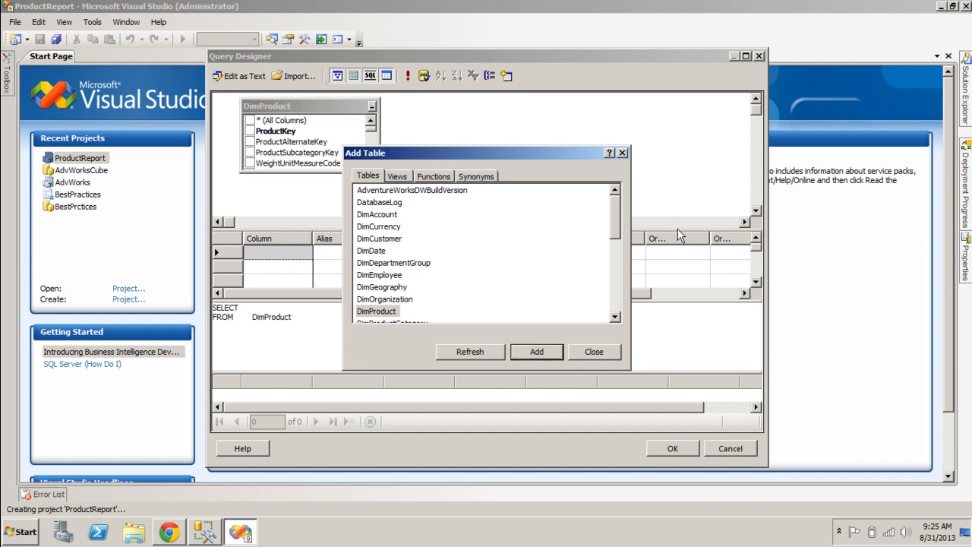
left_click(609, 354)
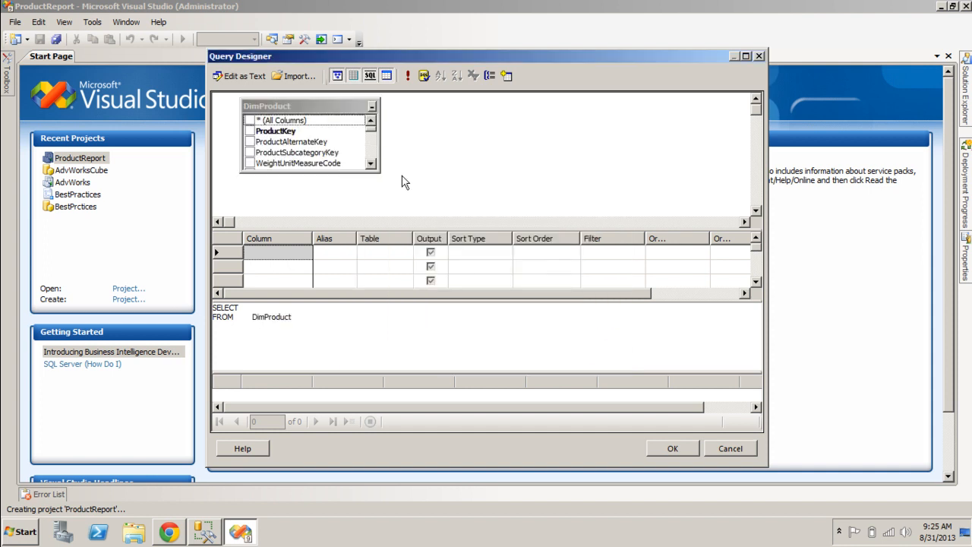
Enlarge the DimProduct table box and include its EnglishProductName, Color and StandardCost columns in the query.
left_click_drag(376, 170, 391, 192)
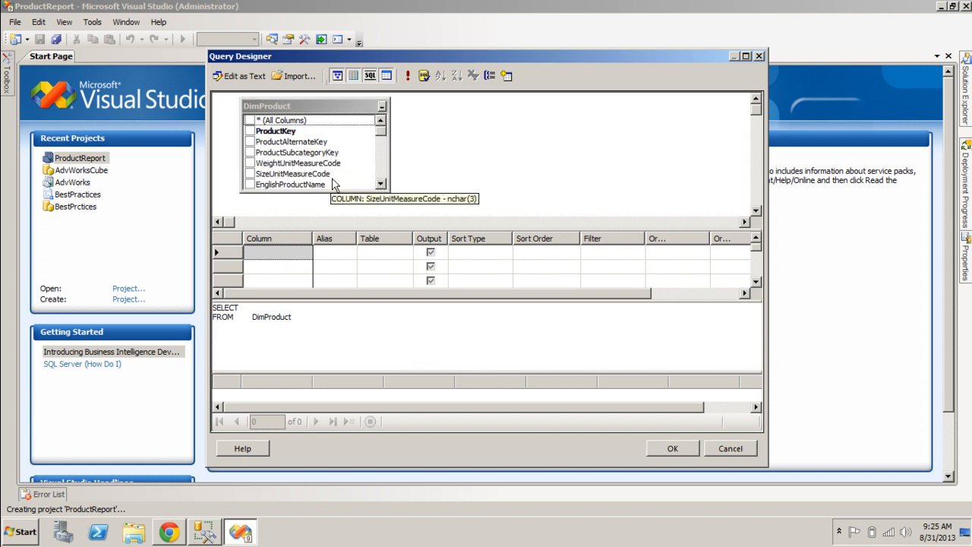
left_click(251, 185)
left_click(381, 184)
left_click(381, 184)
left_click(381, 184)
left_click(381, 184)
left_click(381, 184)
left_click(381, 184)
left_click(380, 183)
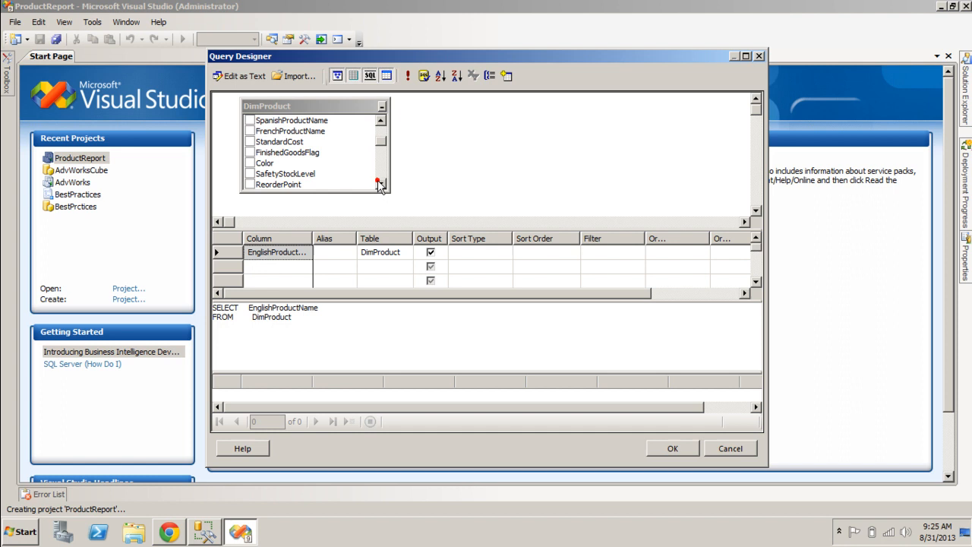
left_click(250, 163)
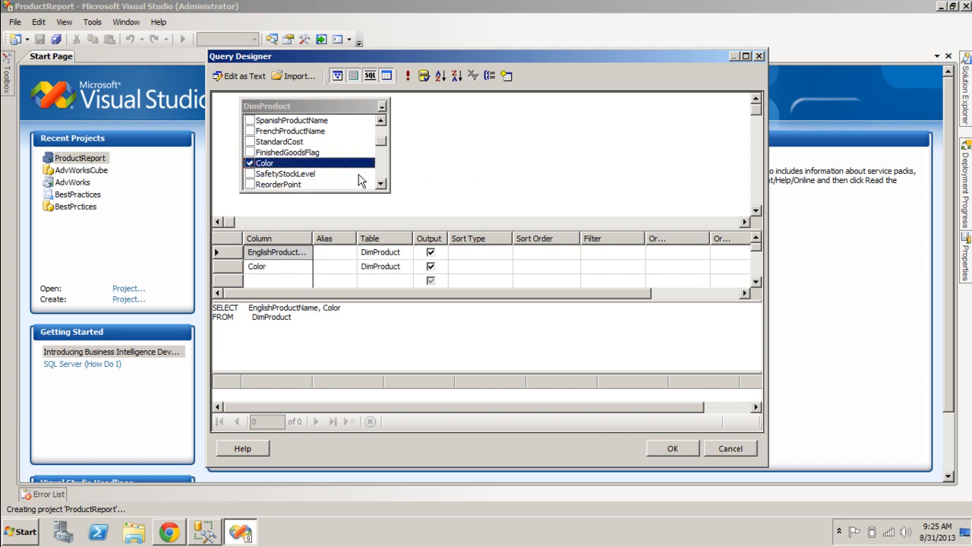
left_click(250, 141)
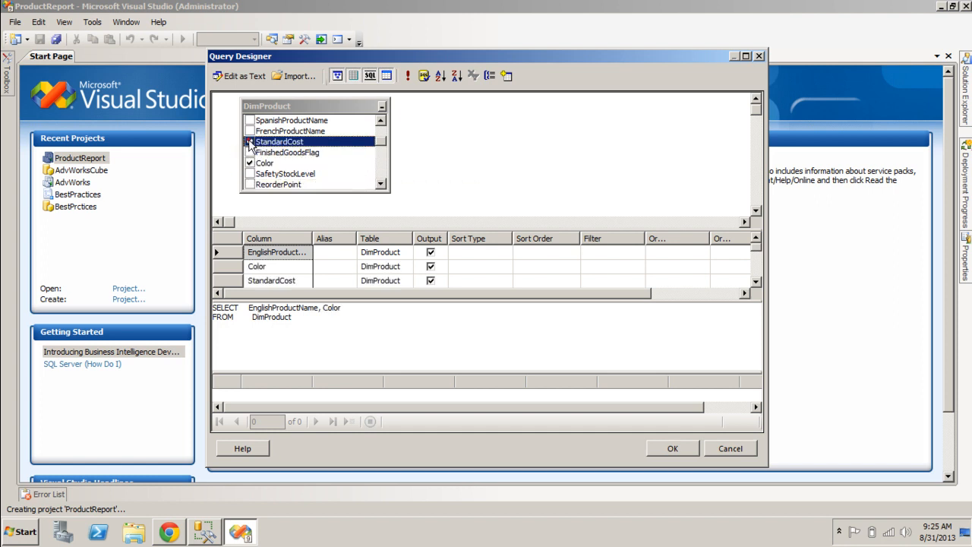
Include the ListPrice column of DimProduct in the query and accept the query design.
left_click(380, 184)
left_click(381, 184)
left_click(381, 184)
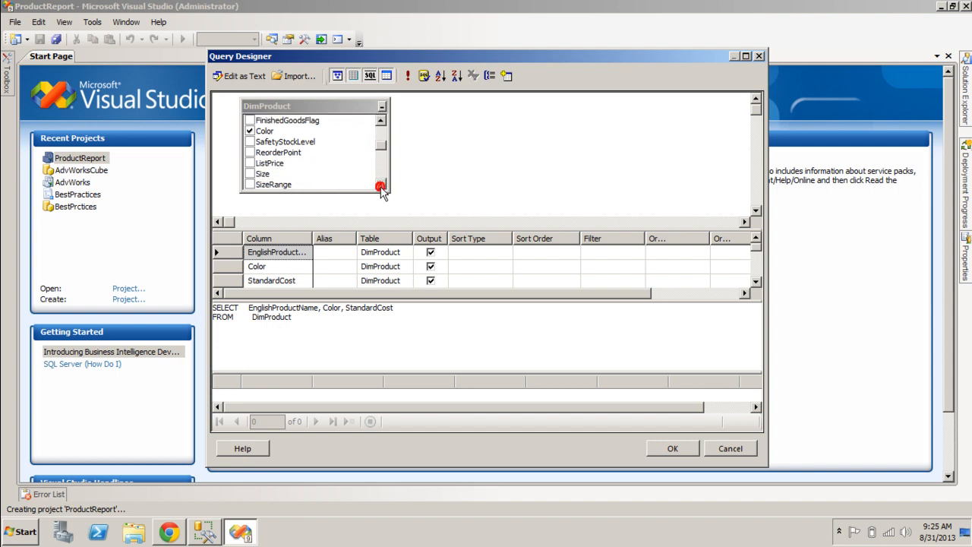
left_click(250, 162)
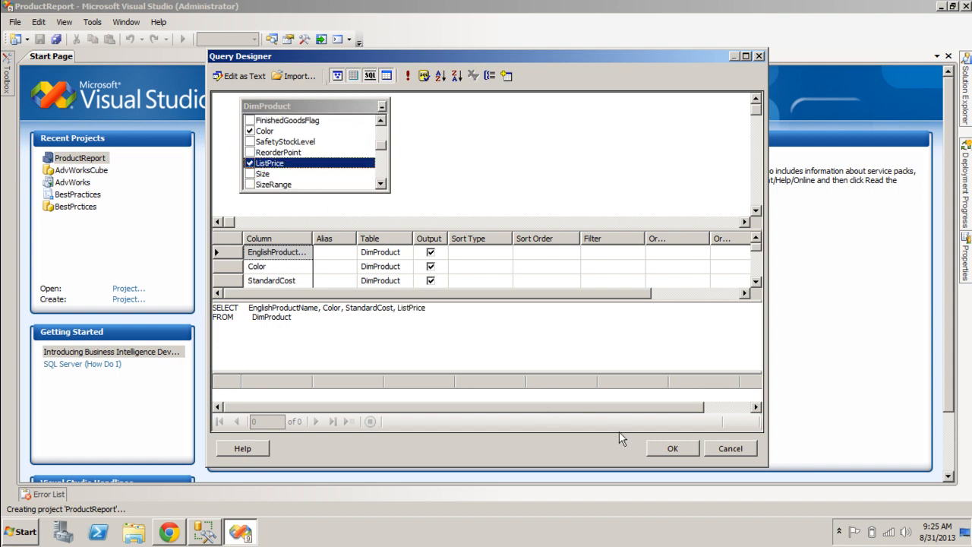
left_click(682, 451)
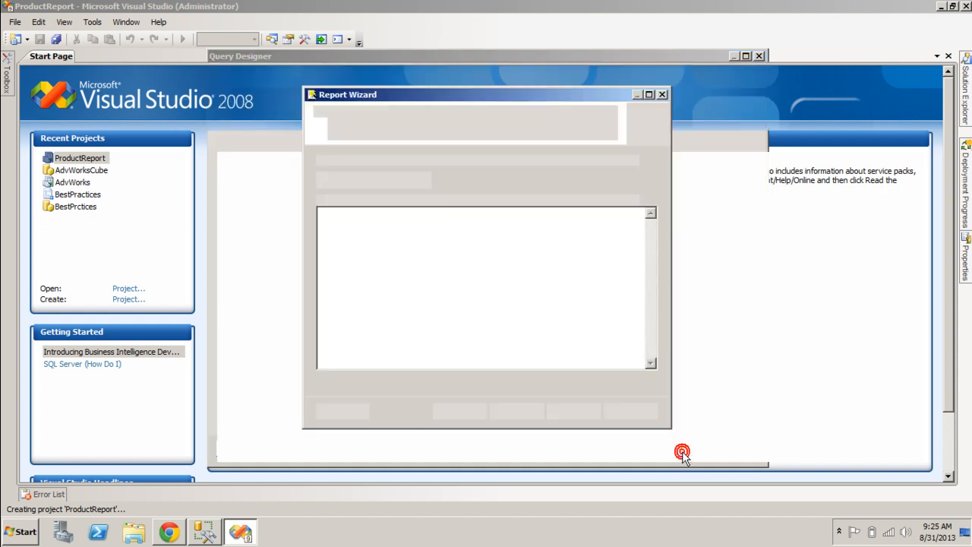
Keep the Tabular report type and add EnglishProductName, Color, StandardCost and ListPrice as detail fields of the table.
left_click(508, 411)
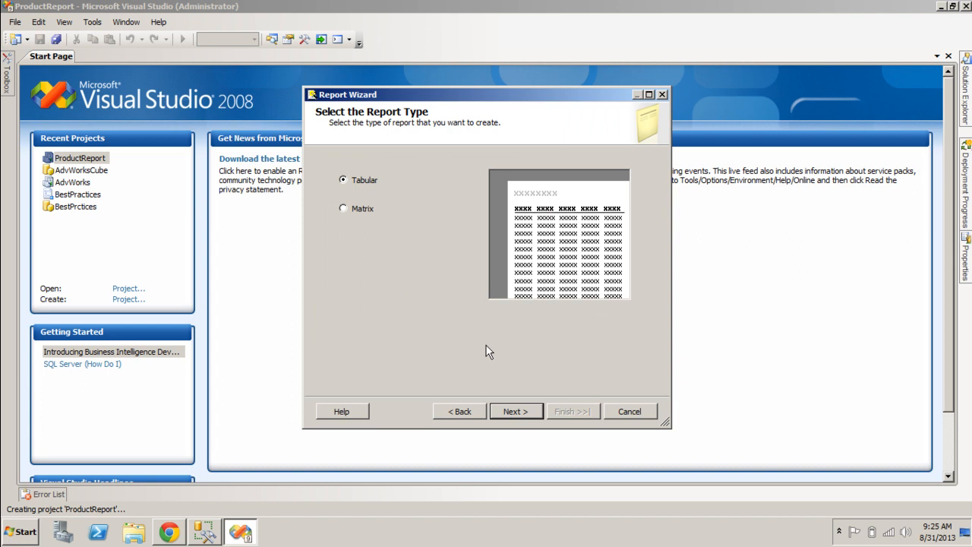
left_click(516, 411)
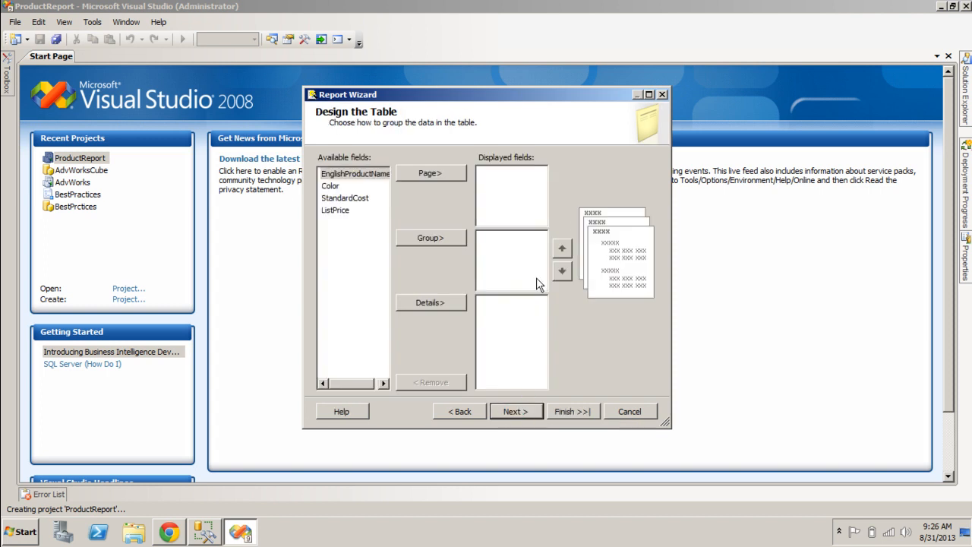
left_click(434, 305)
left_click(435, 304)
left_click(435, 305)
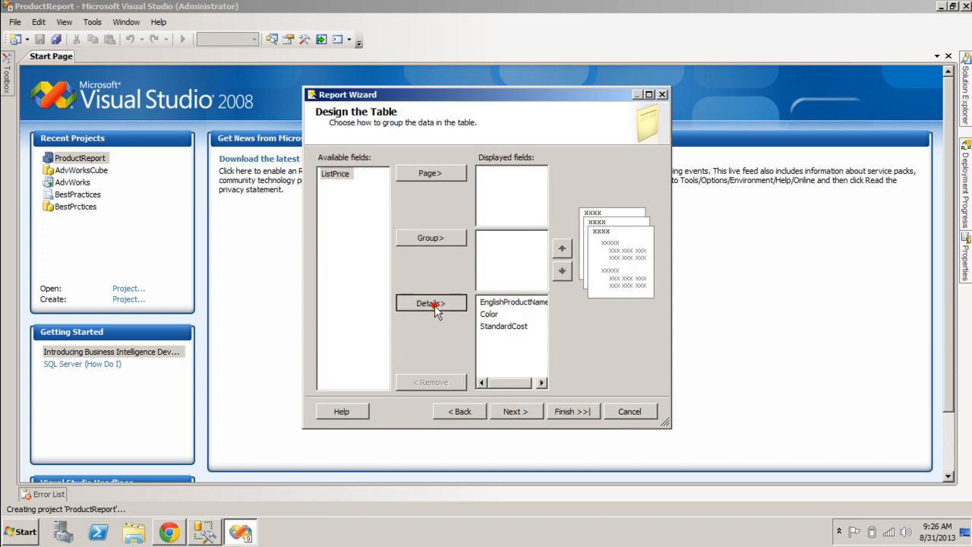
left_click(435, 305)
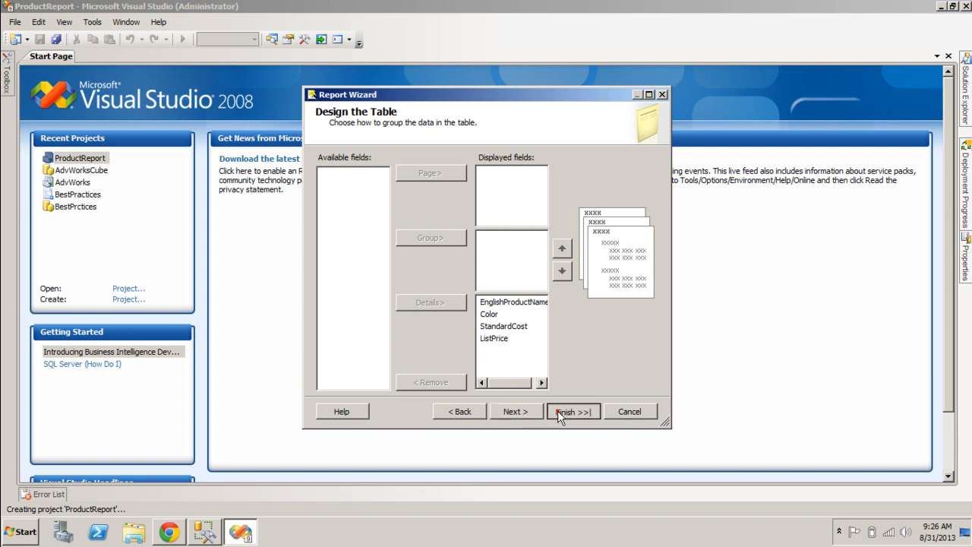
Name the report Product Report, enable its preview and finish the Report Wizard.
left_click(559, 411)
left_click(362, 377)
left_click(359, 176)
key("BackSpace")
key("BackSpace")
key("BackSpace")
key("BackSpace")
key("BackSpace")
key("BackSpace")
key("BackSpace")
type("P")
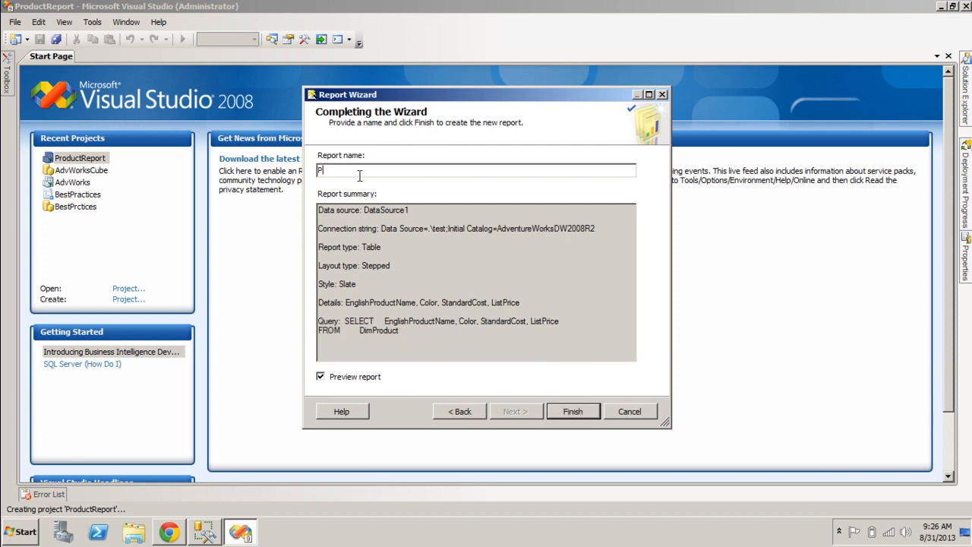
type("roduct Report")
left_click(571, 413)
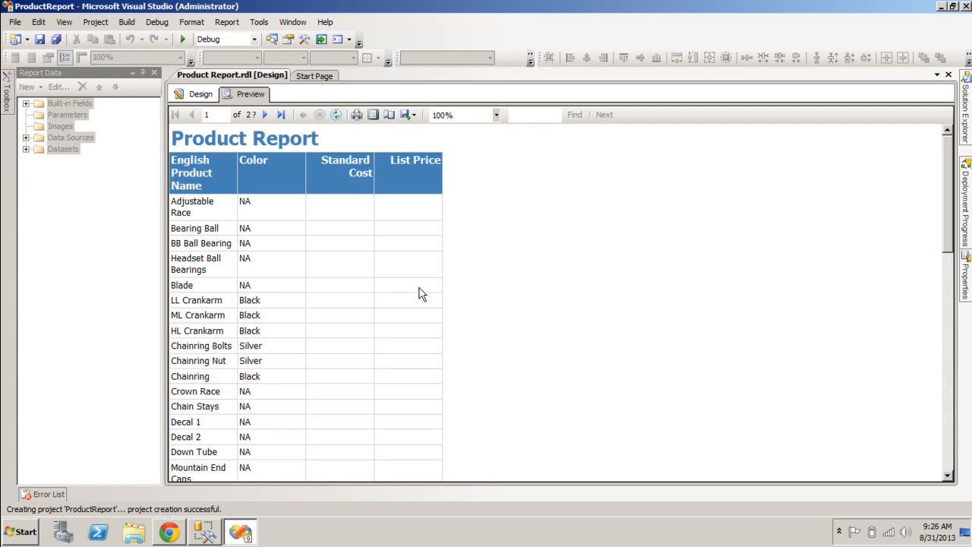
Look through the product rows in the preview of Product Report, from the first to the last of the page.
left_click(946, 271)
left_click_drag(947, 270, 971, 383)
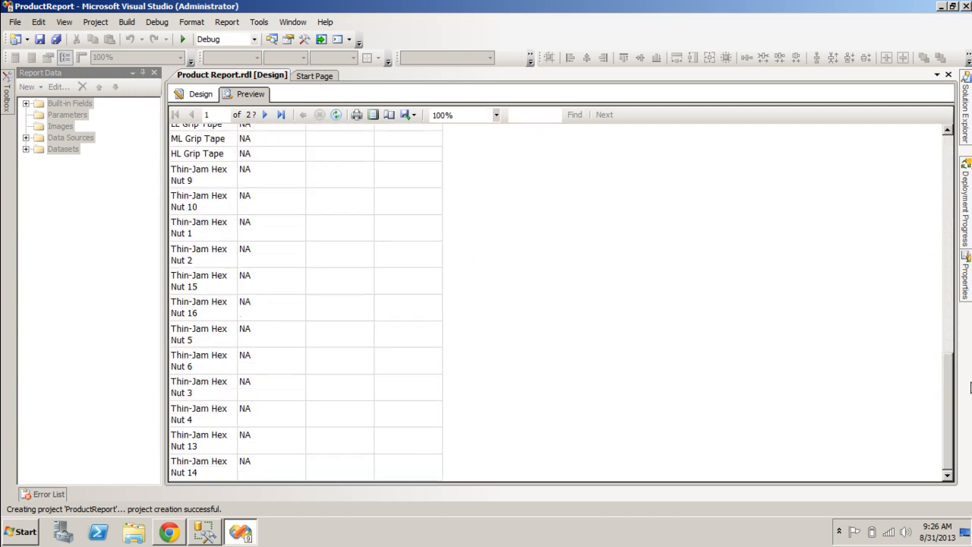
mouse_move(968, 91)
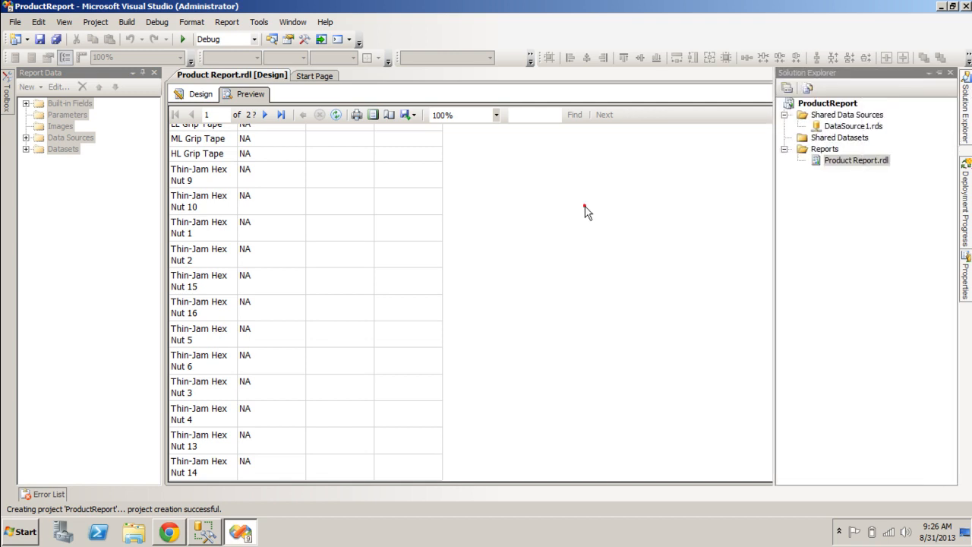
left_click(584, 207)
left_click(950, 169)
left_click(949, 168)
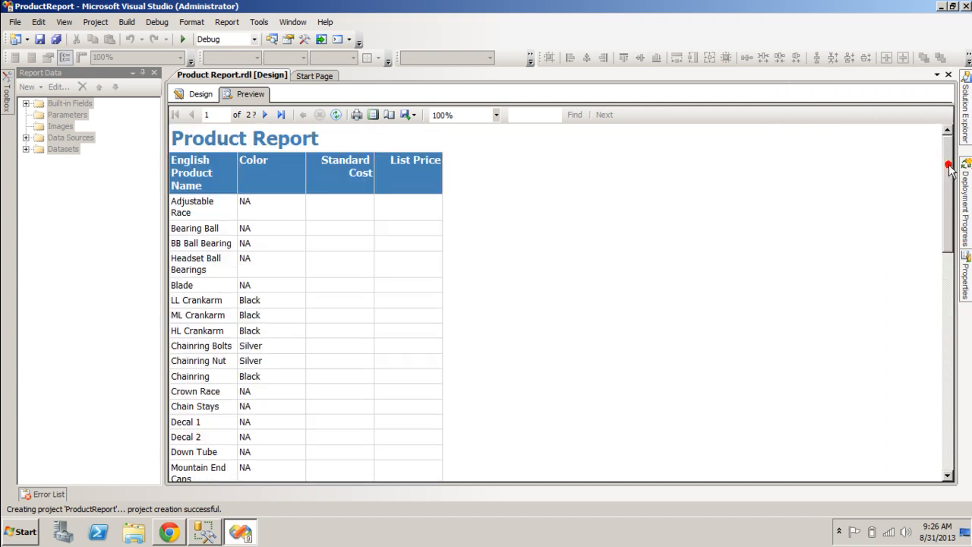
Return Product Report to Design view and set the Report Data pane to hide automatically.
left_click(200, 95)
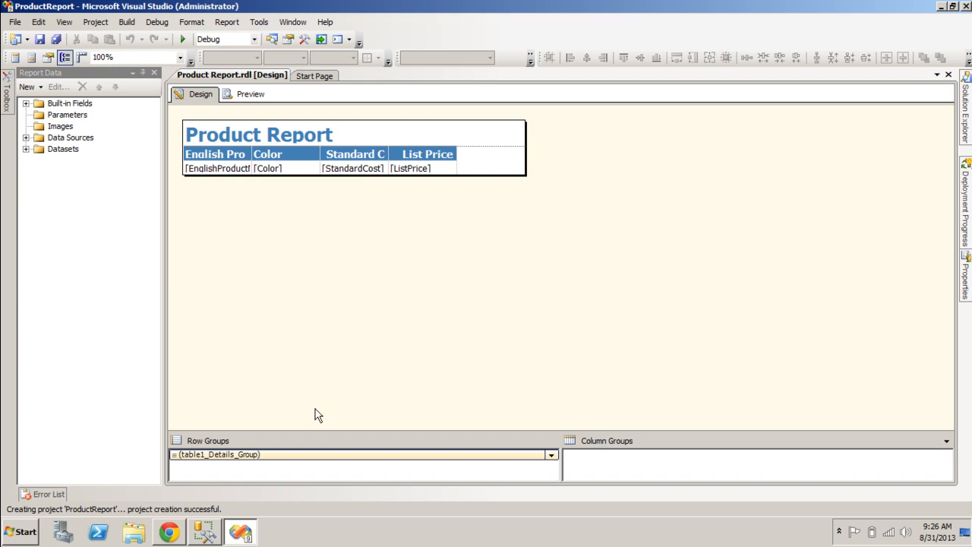
left_click(143, 74)
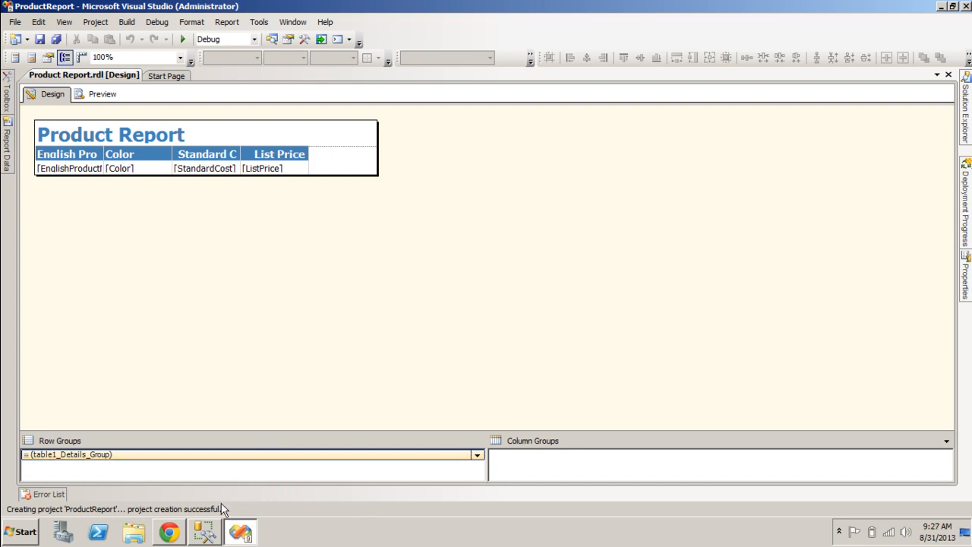
left_click(174, 530)
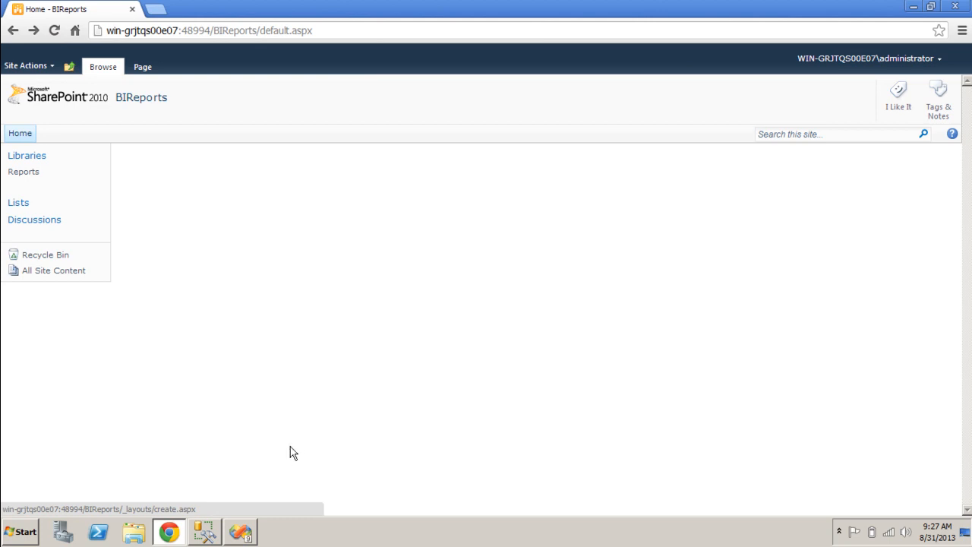
left_click(240, 531)
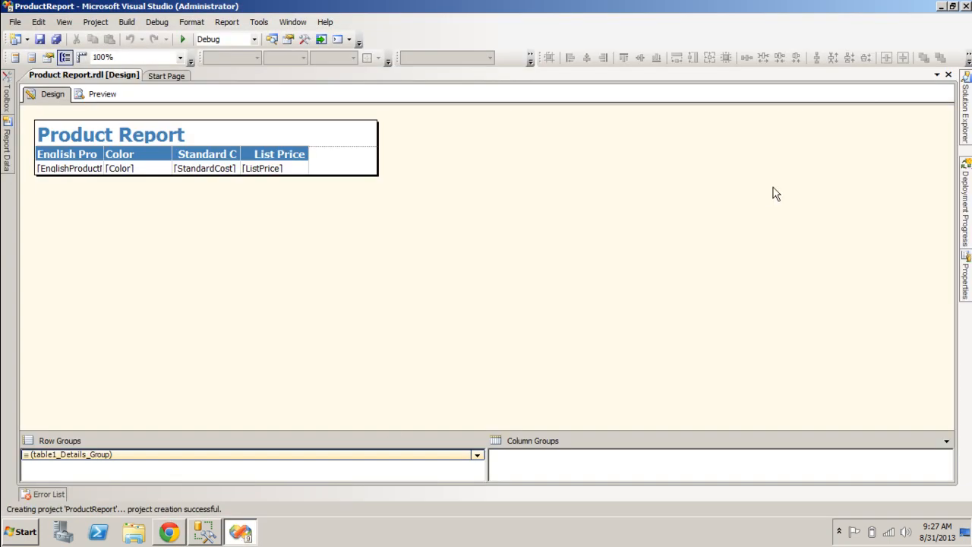
Examine the TargetServerURL and TargetReportPartFolder deployment settings in the ProductReport project properties and close them without changes.
left_click(964, 130)
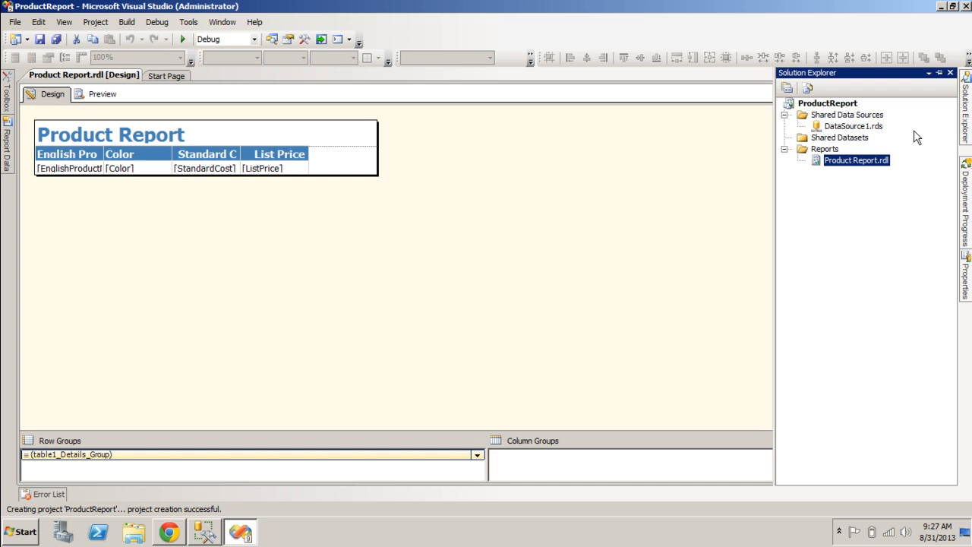
left_click(849, 105)
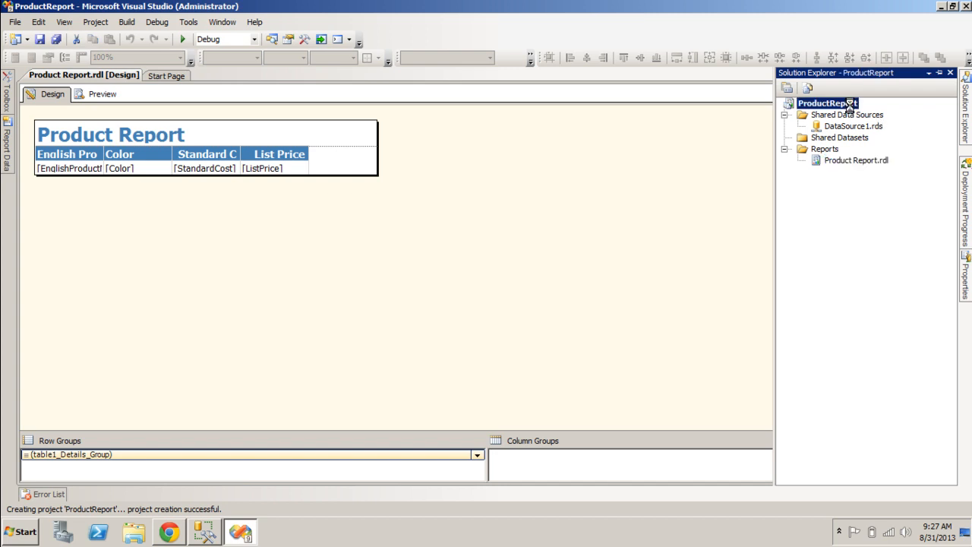
right_click(852, 109)
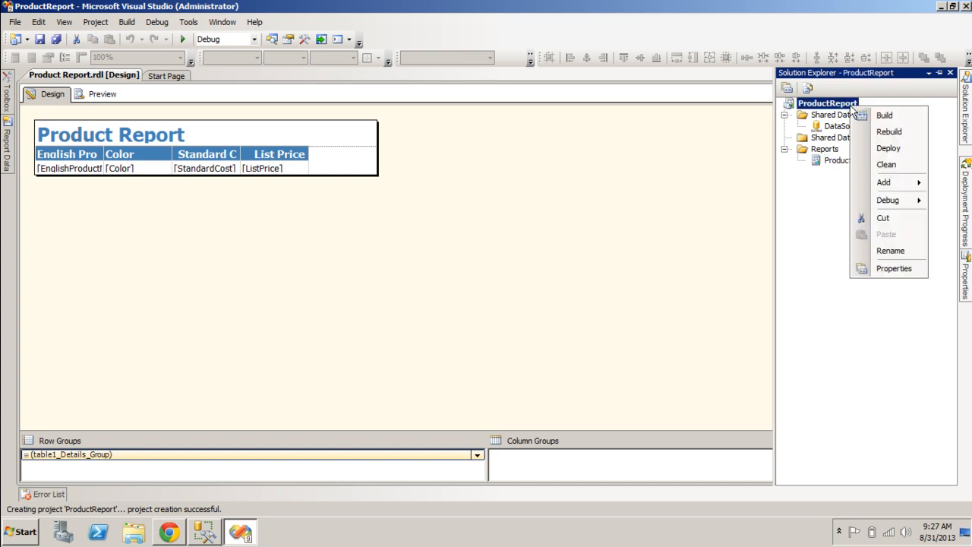
left_click(894, 268)
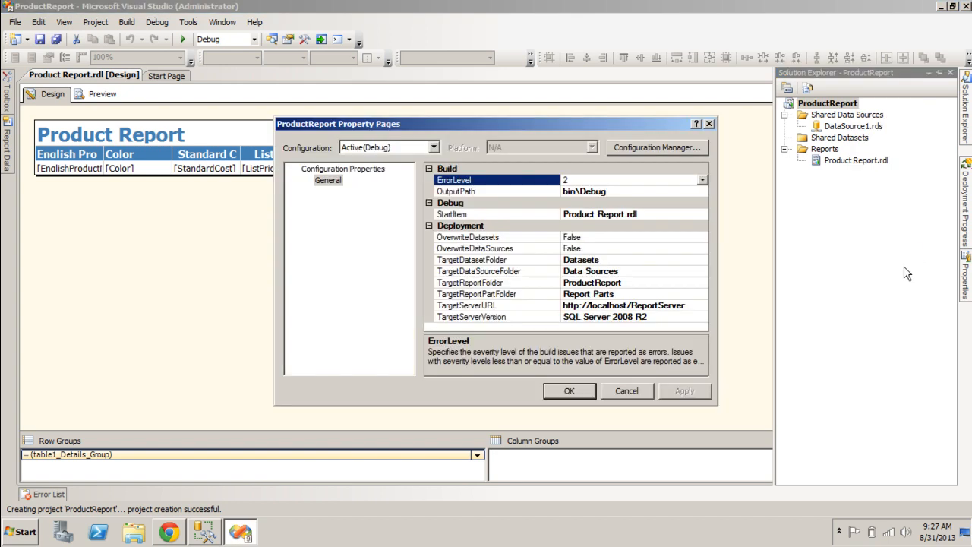
left_click(688, 304)
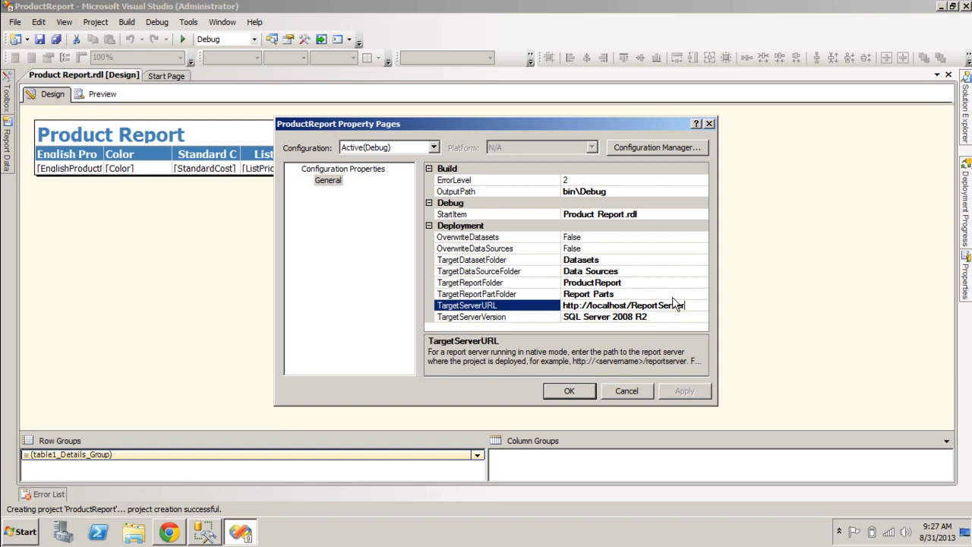
left_click(673, 294)
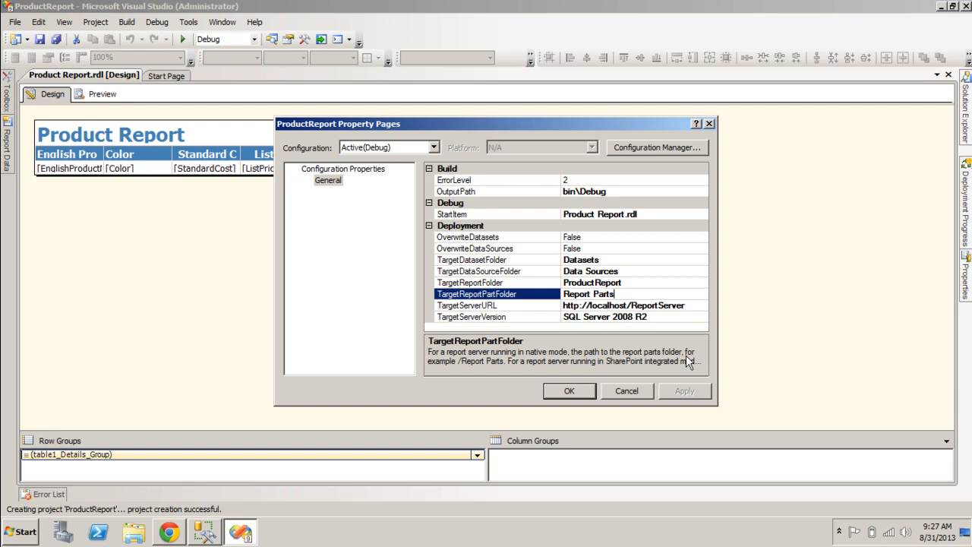
left_click(627, 391)
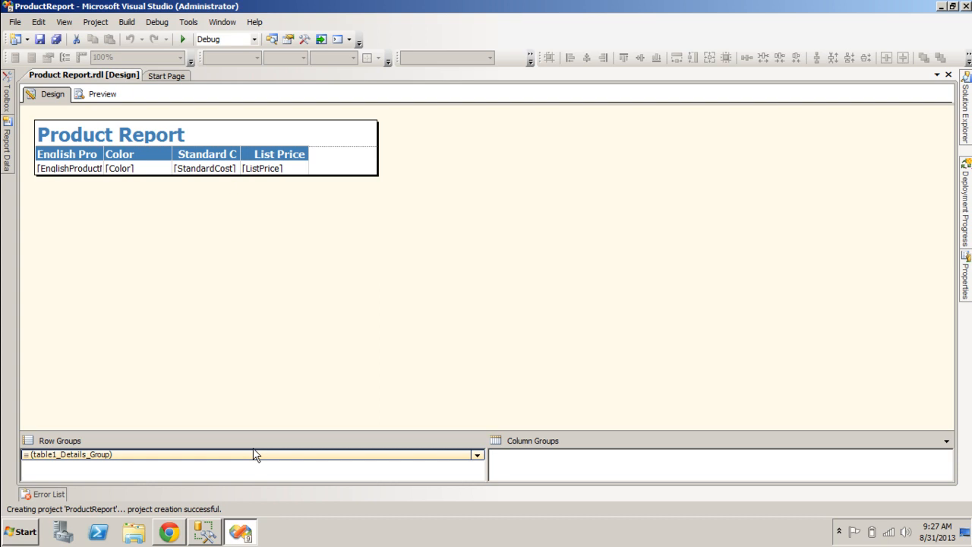
Switch to Chrome and open the Reports library of the BIReports SharePoint site.
left_click(169, 534)
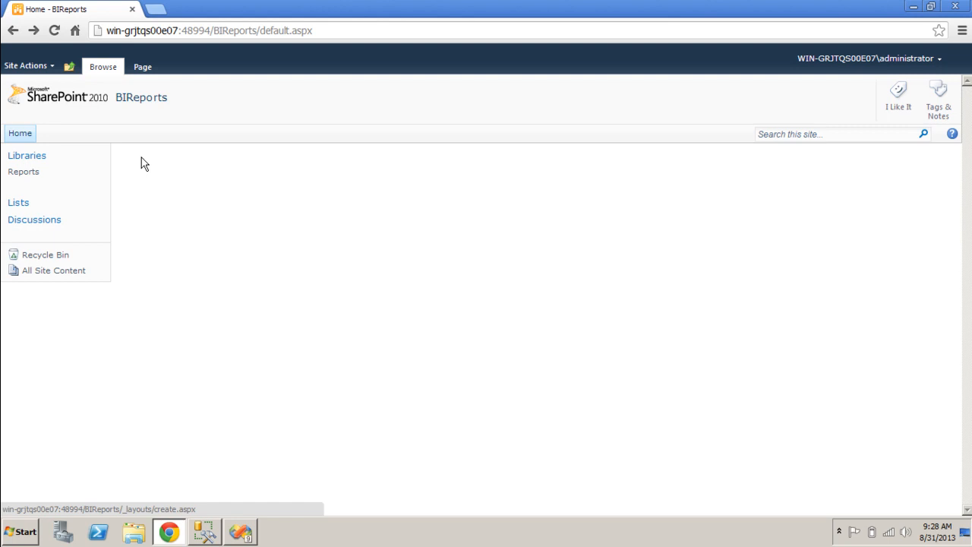
left_click(251, 530)
left_click(249, 530)
left_click(22, 134)
left_click(159, 103)
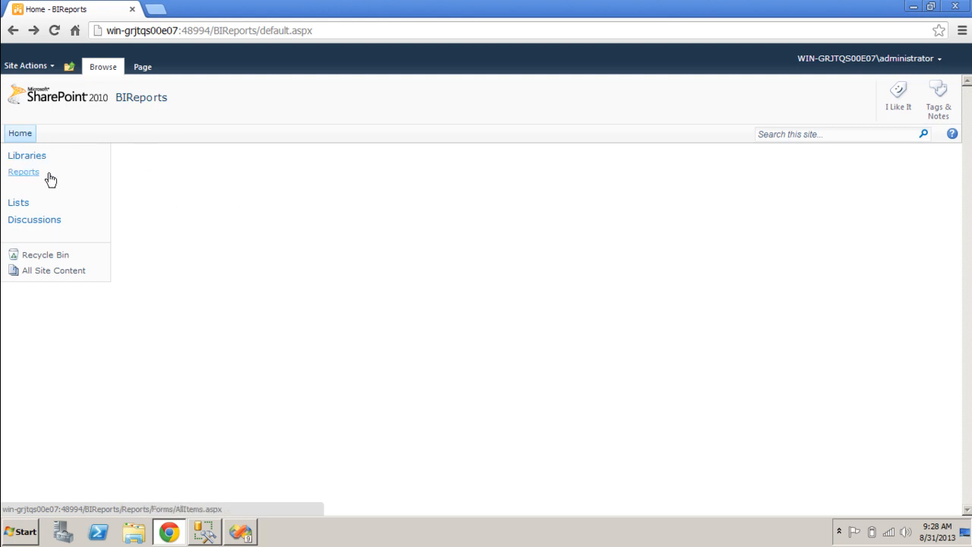
left_click(22, 175)
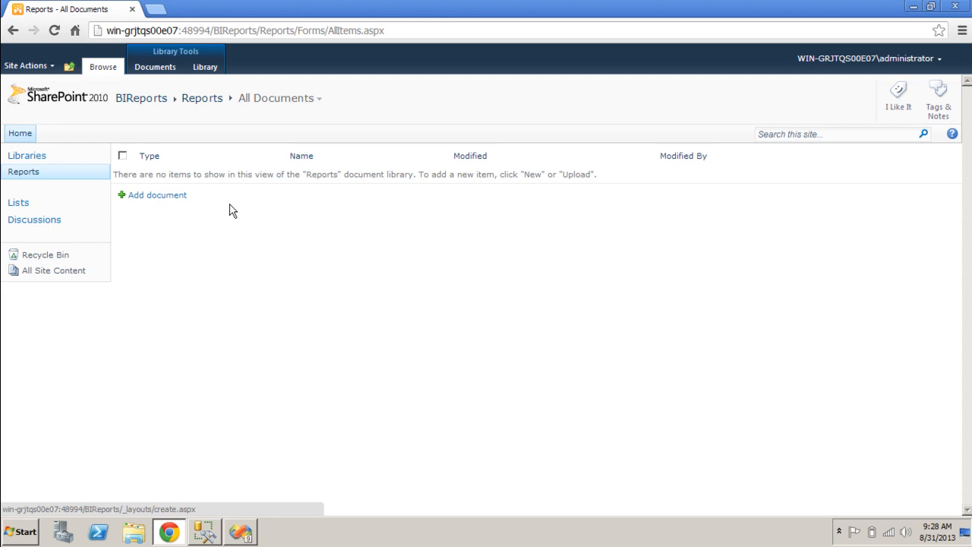
Create a new document library named DataSource in the BIReports site.
left_click(43, 159)
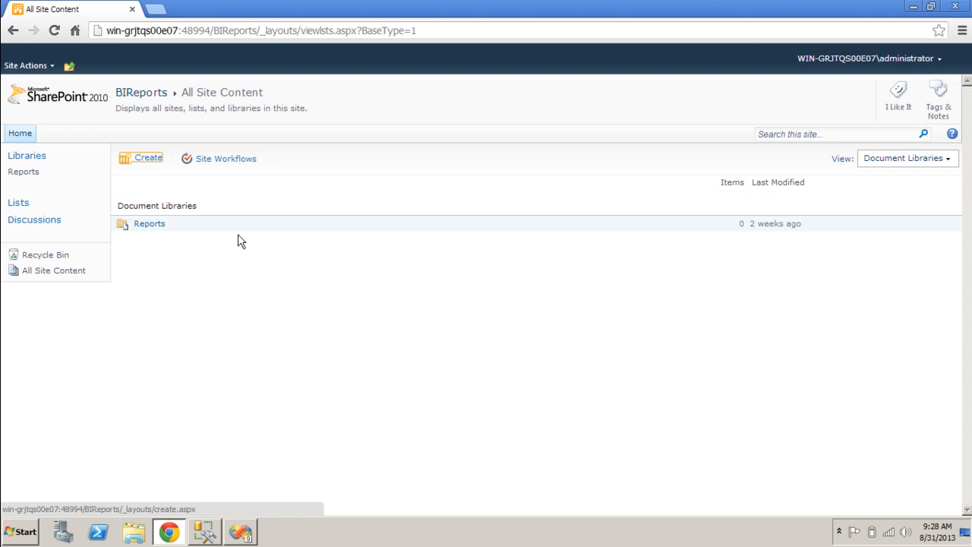
left_click(149, 161)
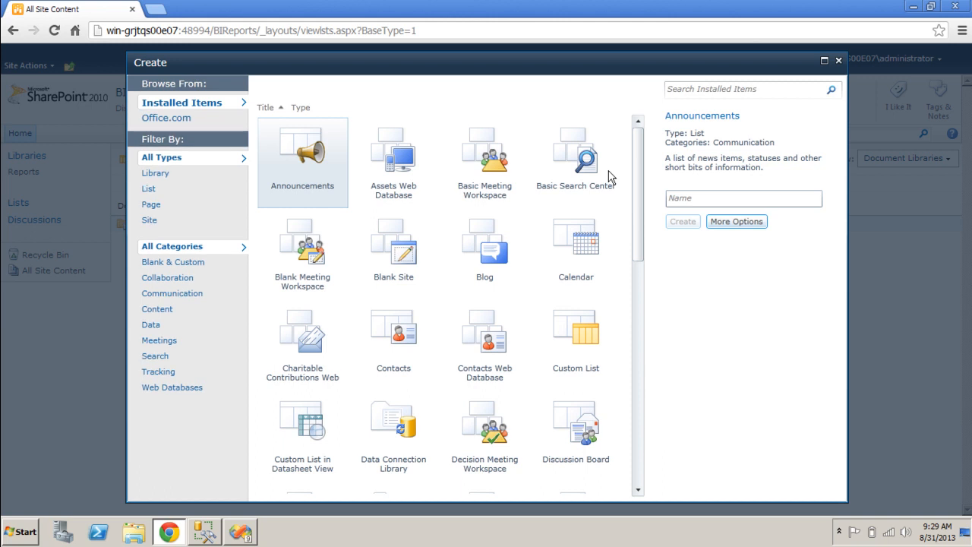
left_click(155, 174)
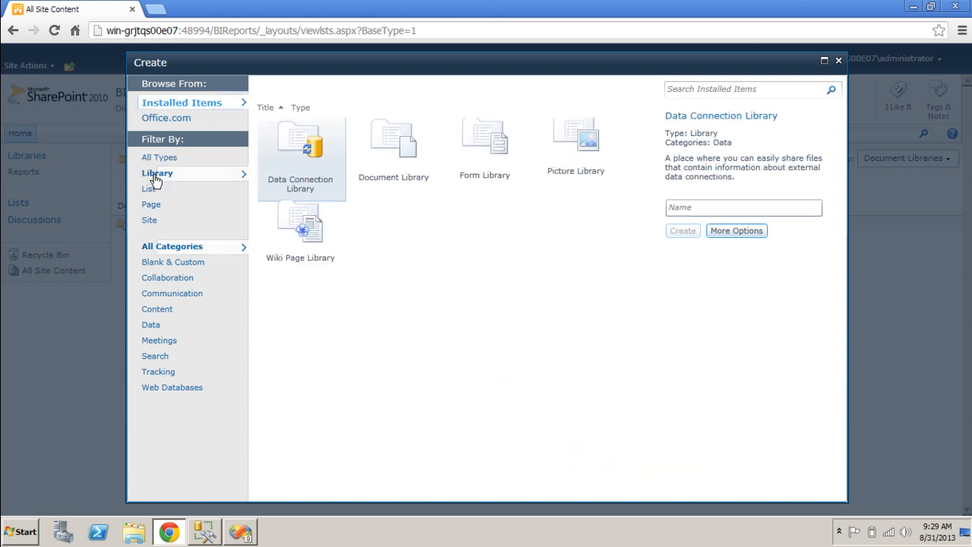
left_click(386, 192)
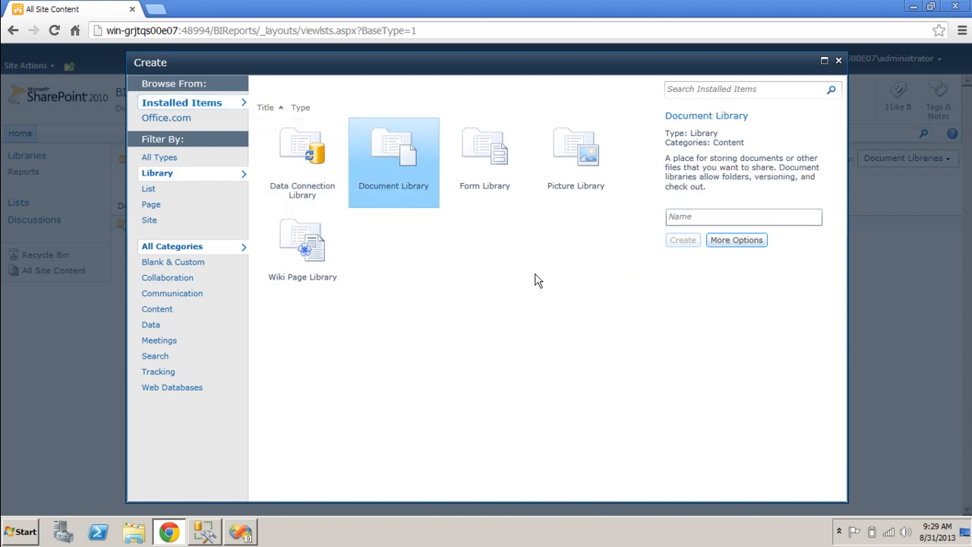
left_click(704, 218)
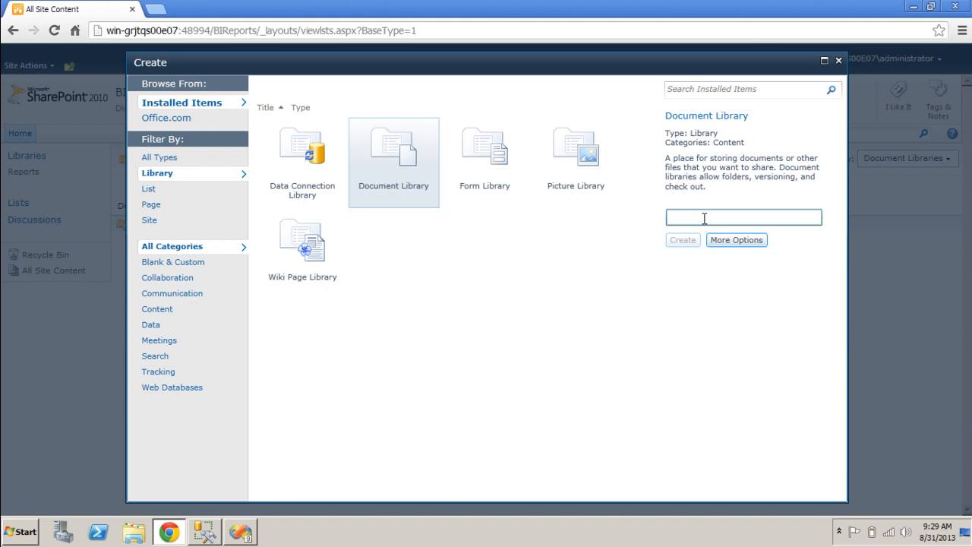
type("DataSou")
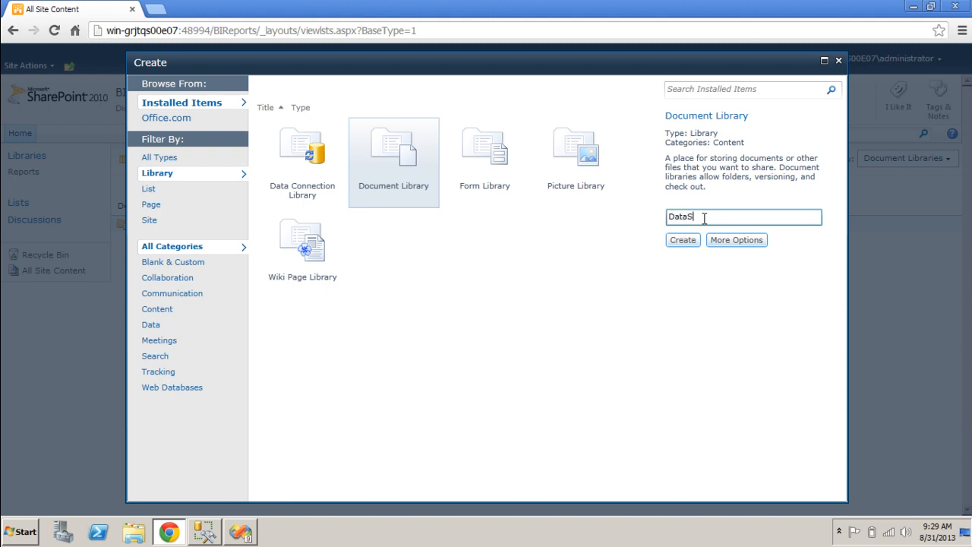
type("rce")
left_click(683, 240)
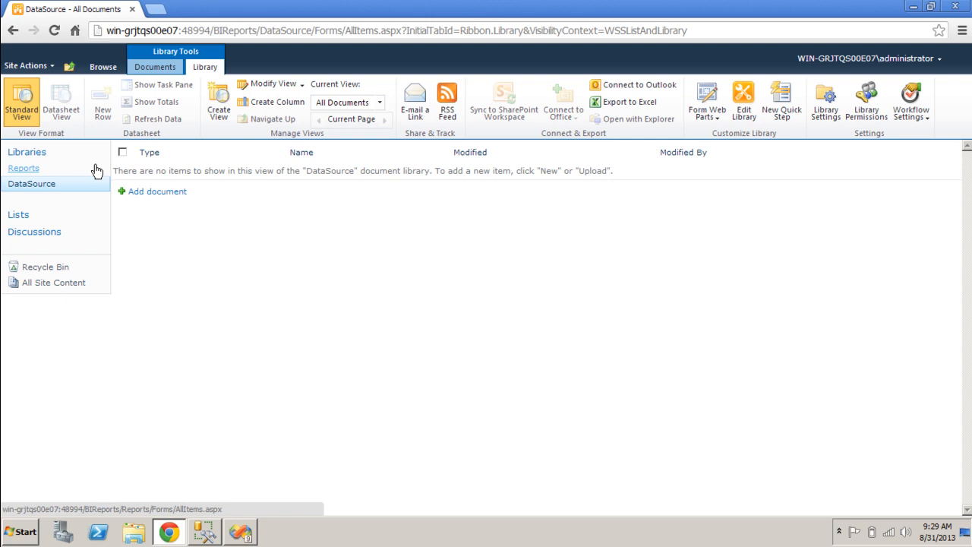
Switch to Visual Studio and select the shared data source DataSource1.rds in the ProductReport project.
left_click(205, 531)
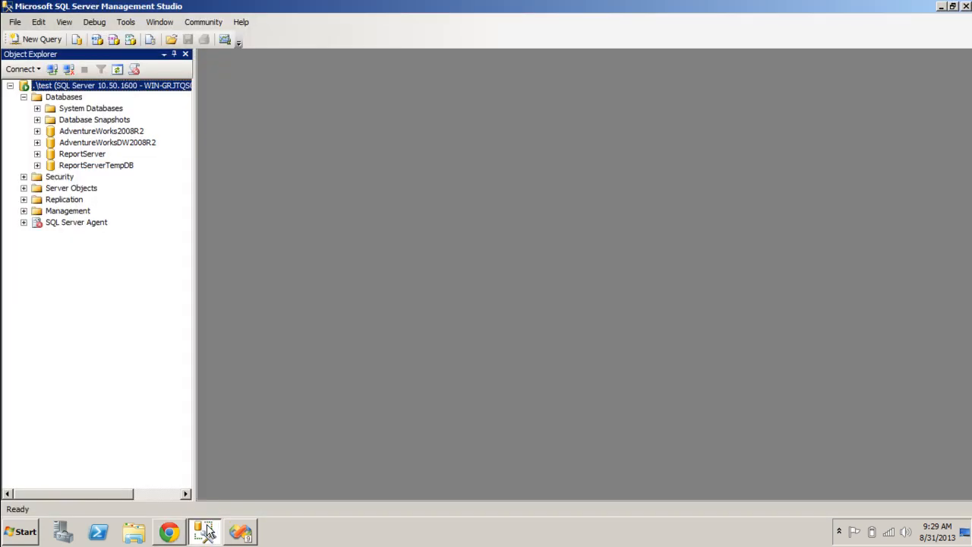
left_click(247, 531)
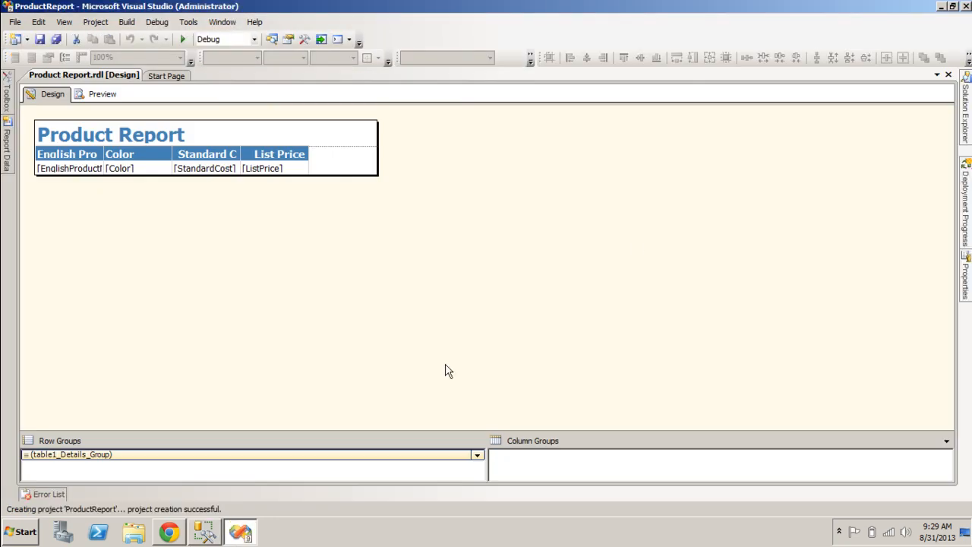
left_click(965, 121)
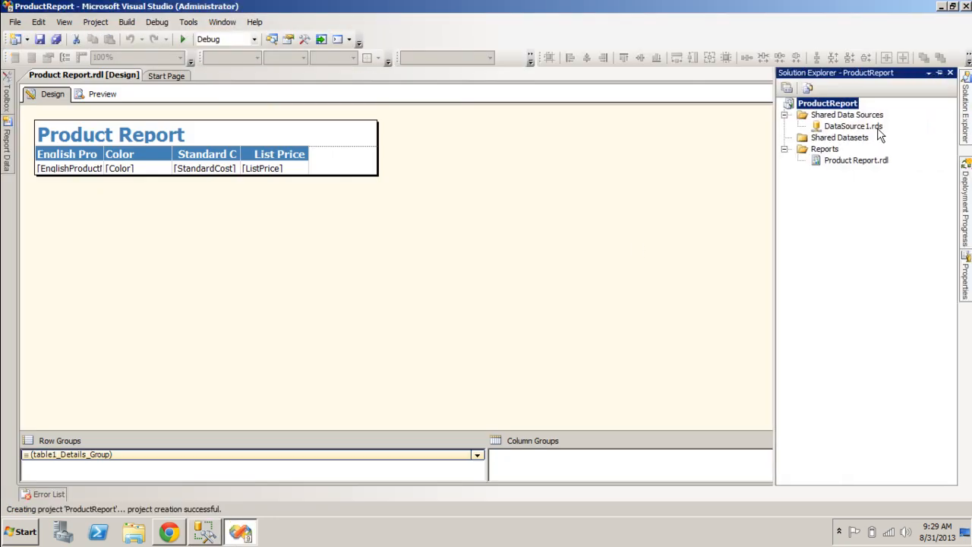
left_click(879, 129)
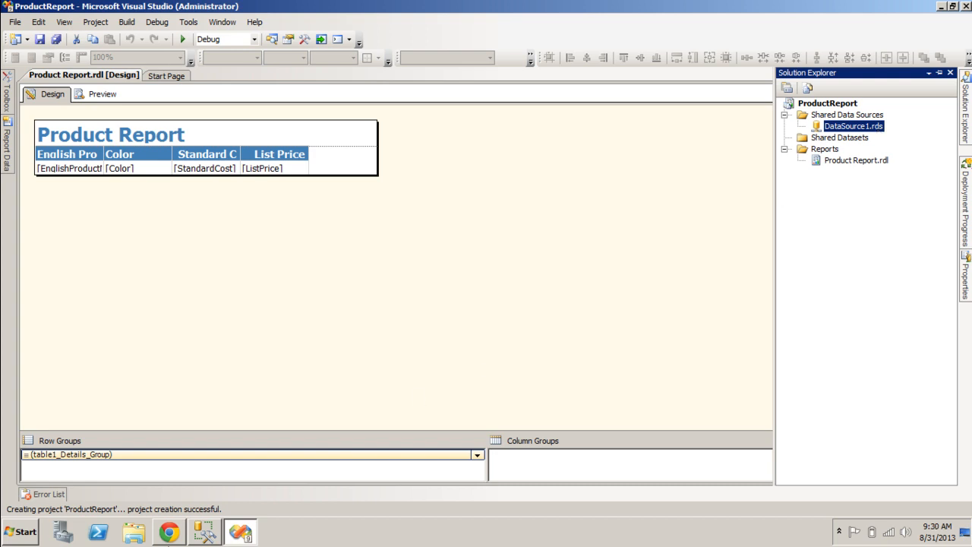
Switch back to Chrome and check the DataSource library's options for uploading and creating documents.
left_click(170, 533)
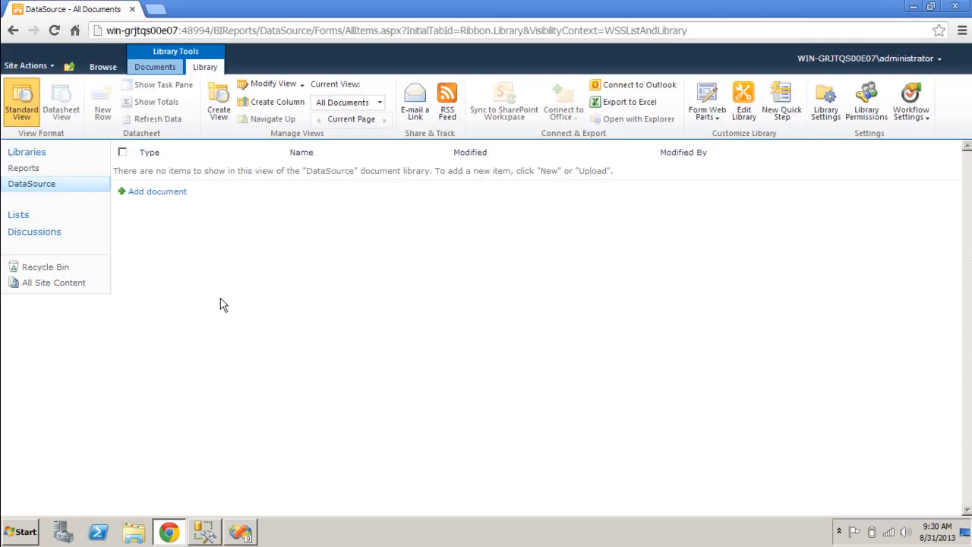
left_click(160, 67)
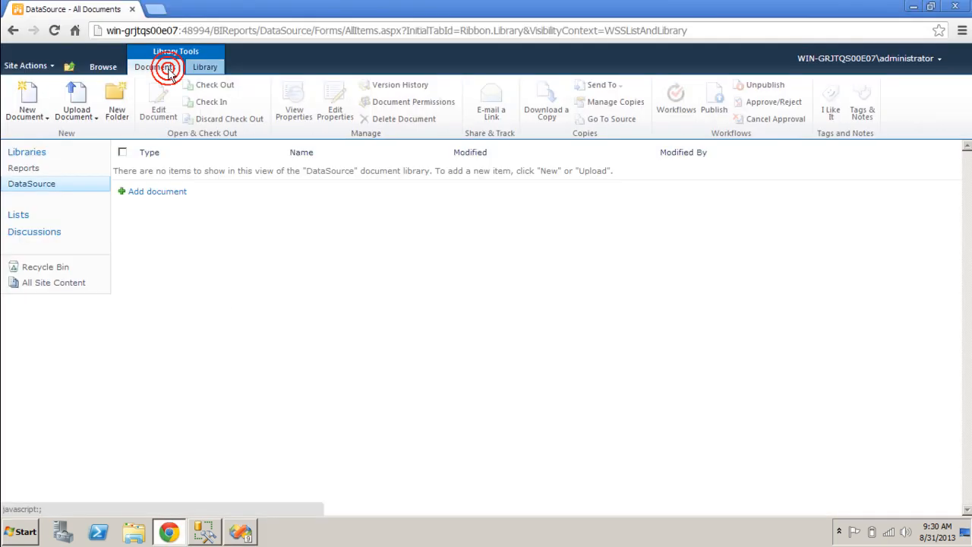
left_click(76, 113)
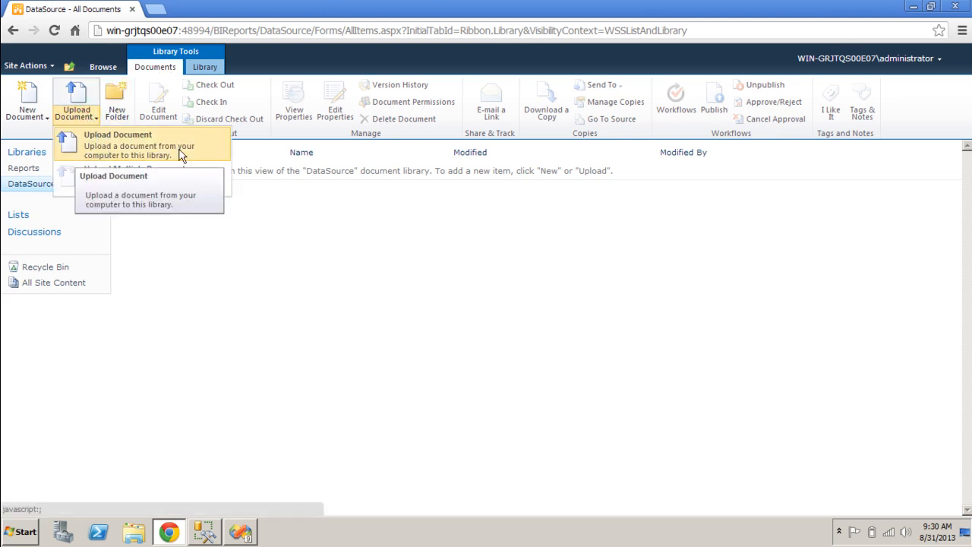
left_click(44, 119)
left_click(44, 120)
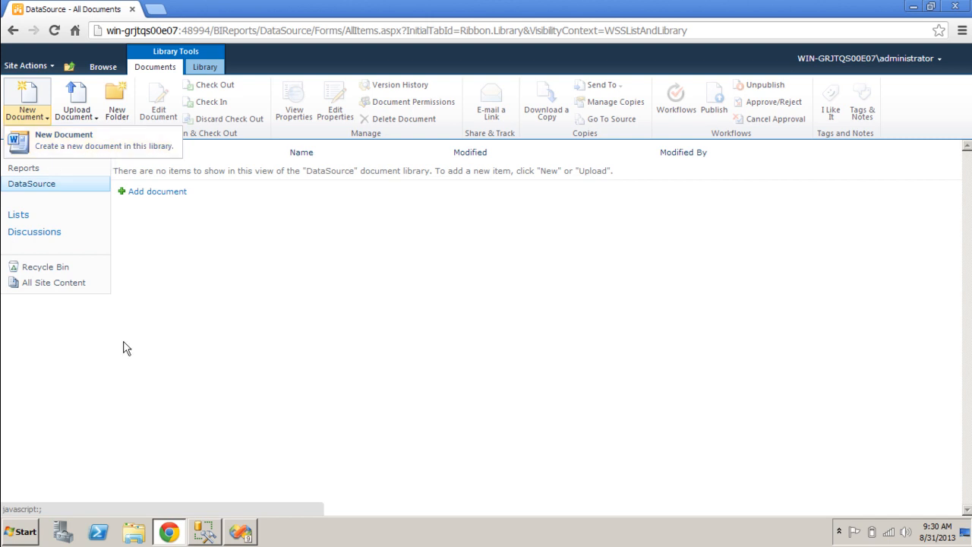
left_click(206, 537)
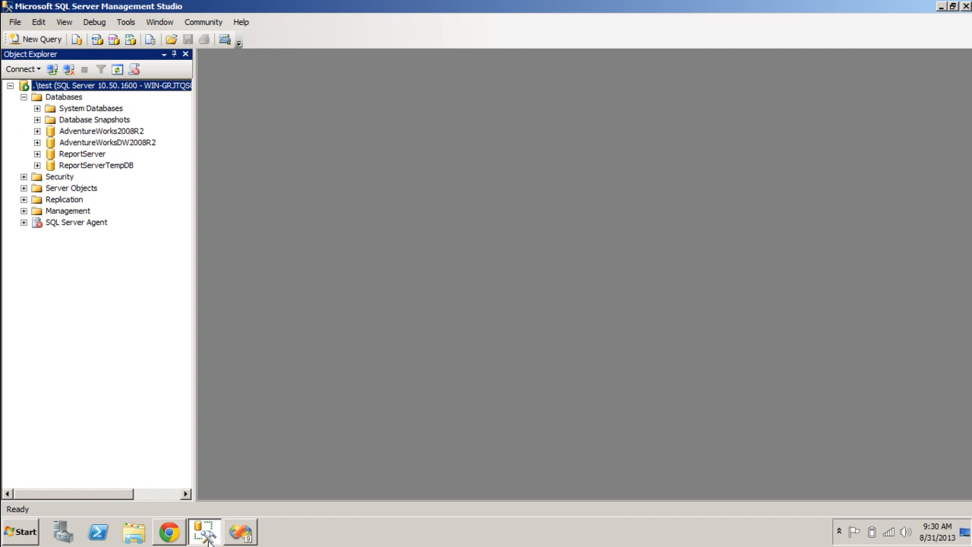
left_click(247, 537)
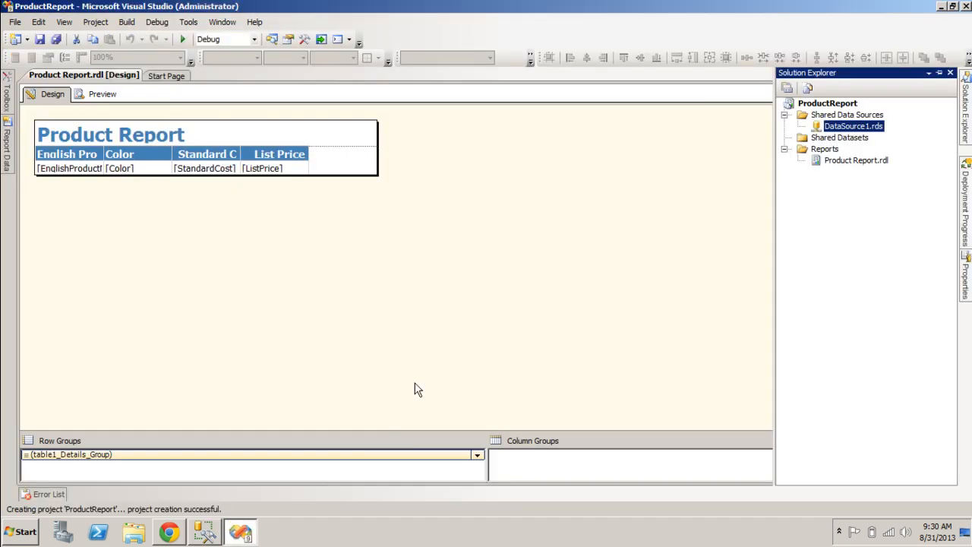
left_click(169, 534)
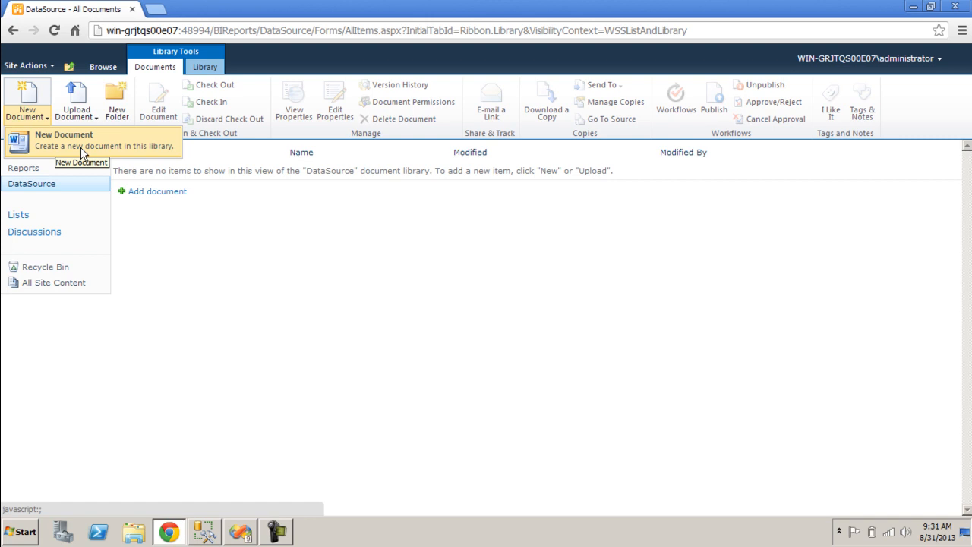
Allow management of content types in the DataSource library's advanced settings and save the change.
left_click(205, 69)
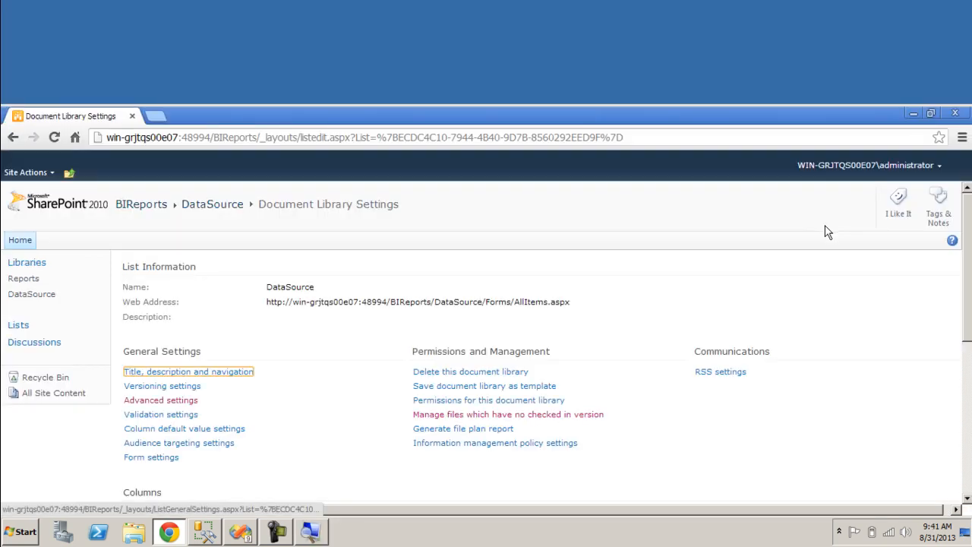
scroll(969, 312, "down", 2)
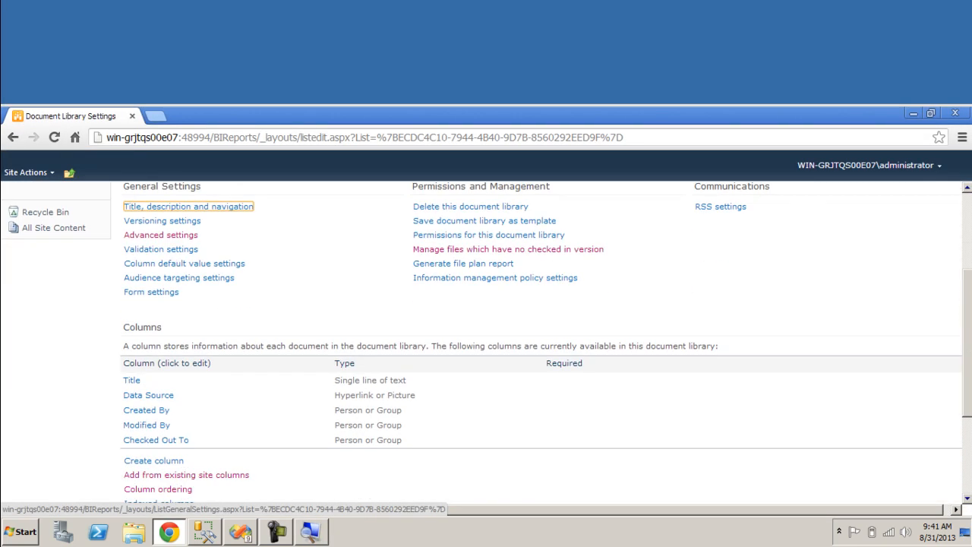
scroll(486, 342, "down", 1)
scroll(969, 361, "up", 3)
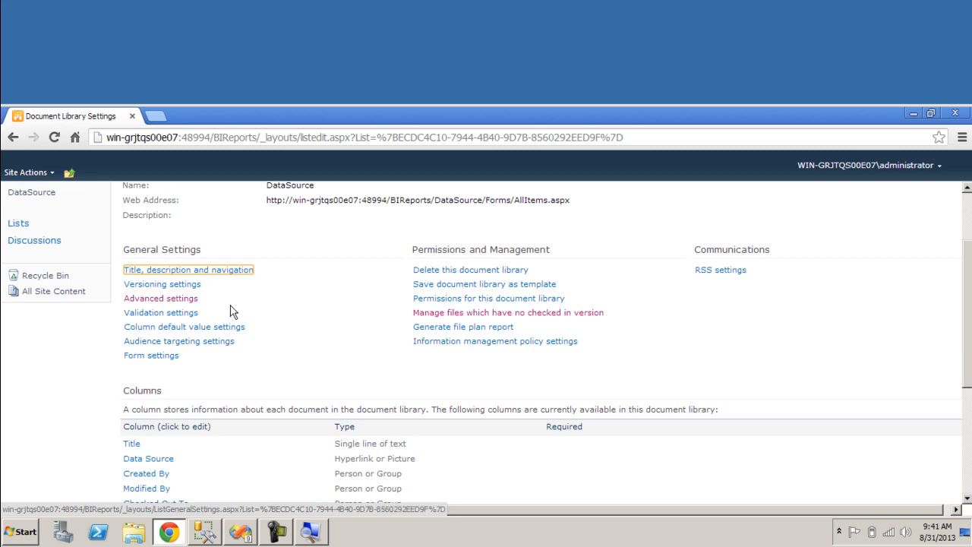
left_click(187, 303)
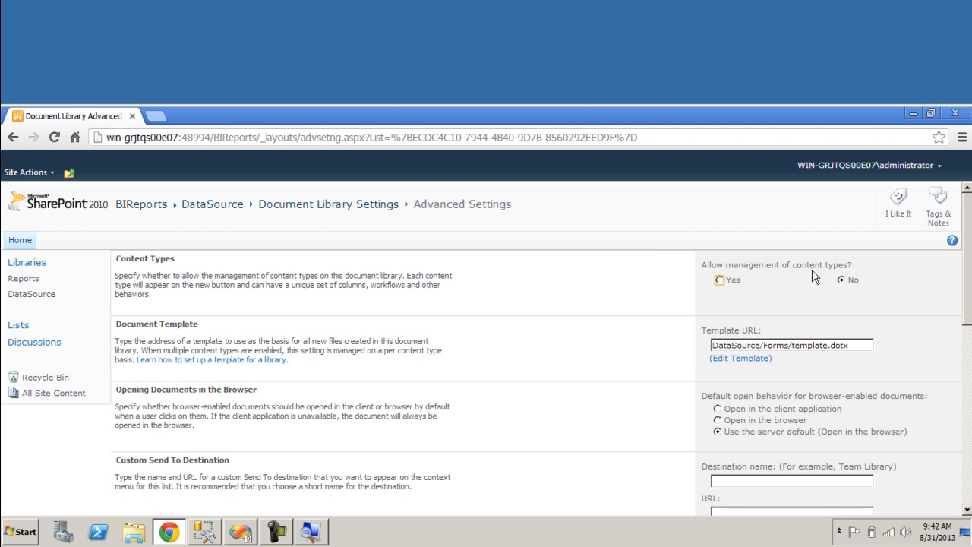
left_click(720, 279)
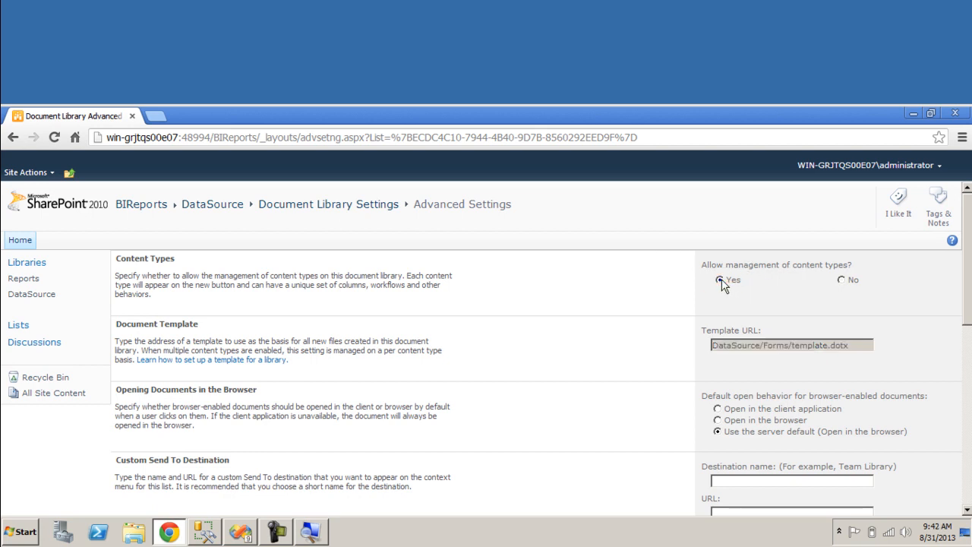
scroll(487, 350, "down", 8)
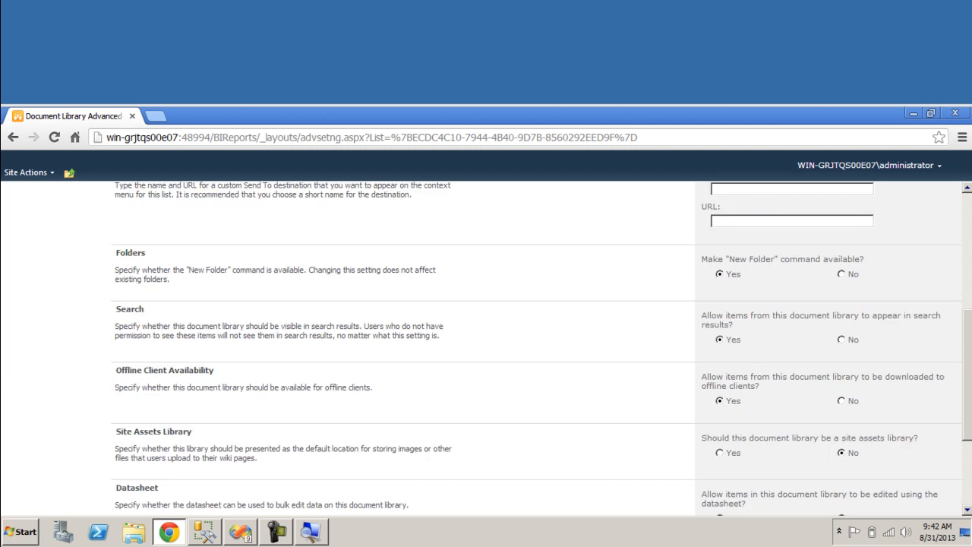
left_click(812, 473)
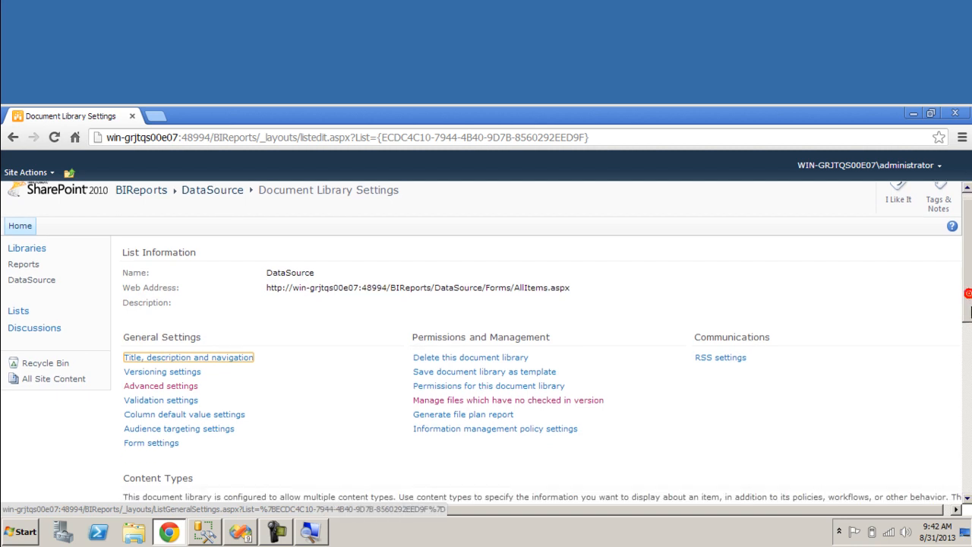
Add the existing site content type Report Data Source to the DataSource library.
scroll(487, 341, "down", 3)
scroll(487, 342, "down", 1)
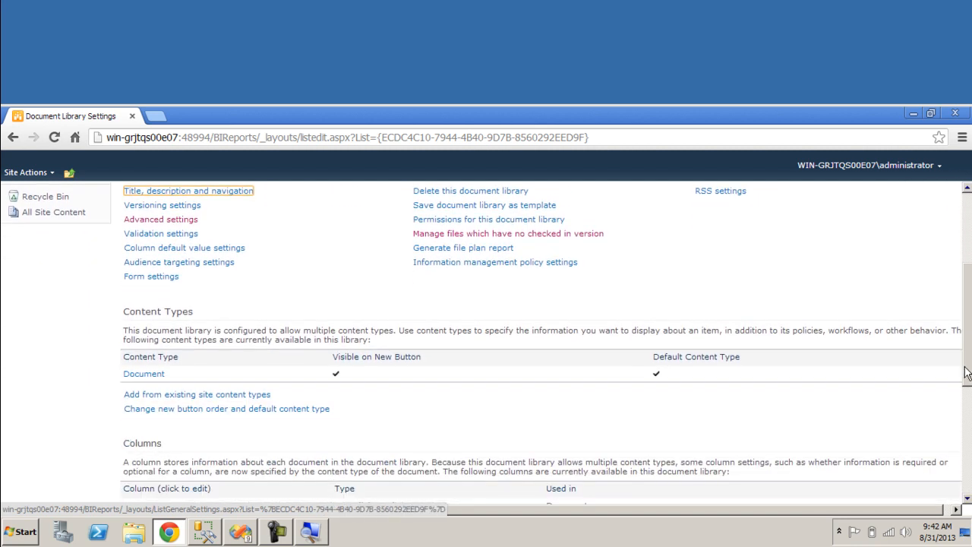
left_click(223, 396)
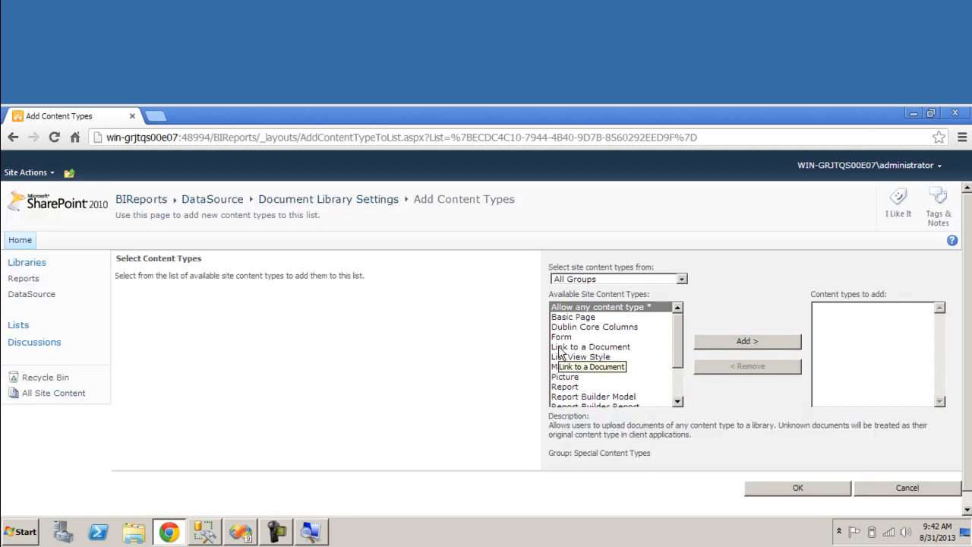
left_click_drag(675, 347, 679, 385)
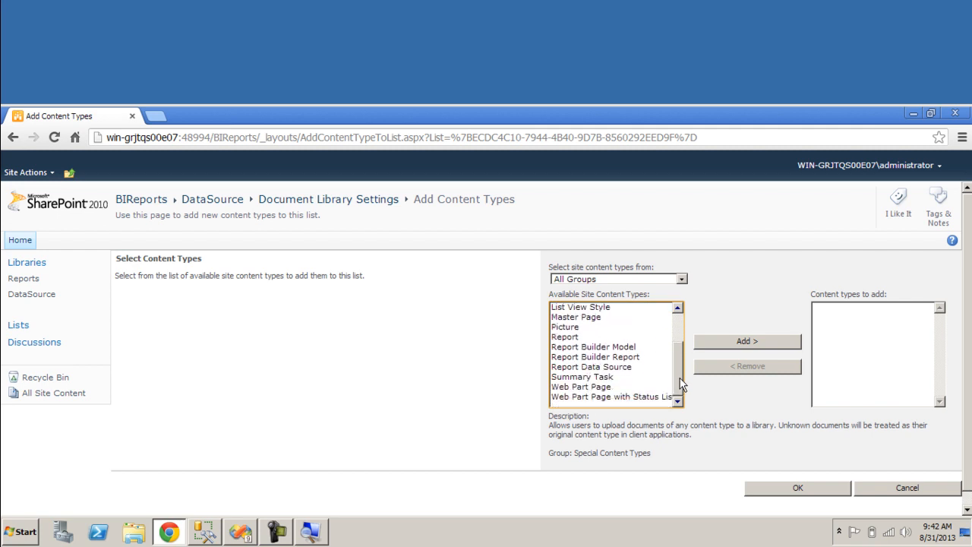
left_click(622, 369)
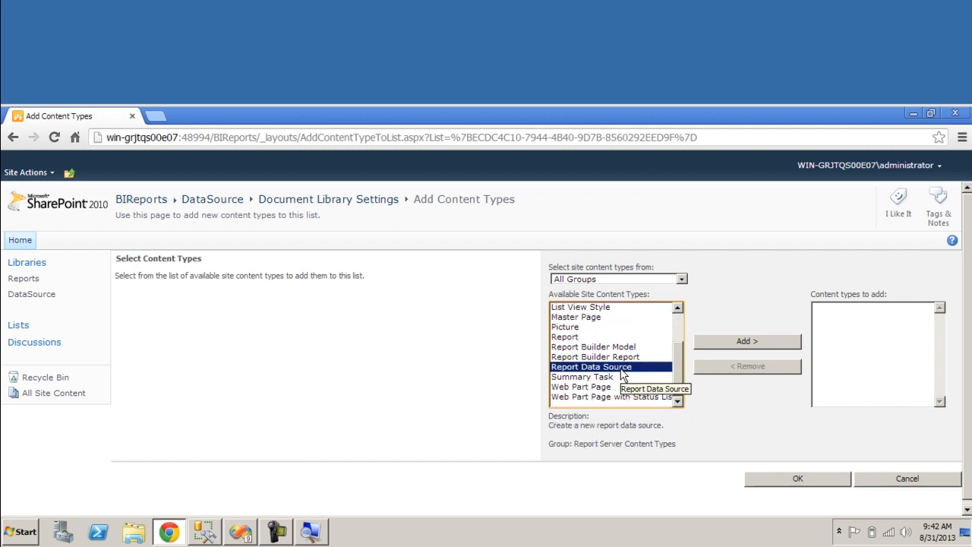
left_click(744, 342)
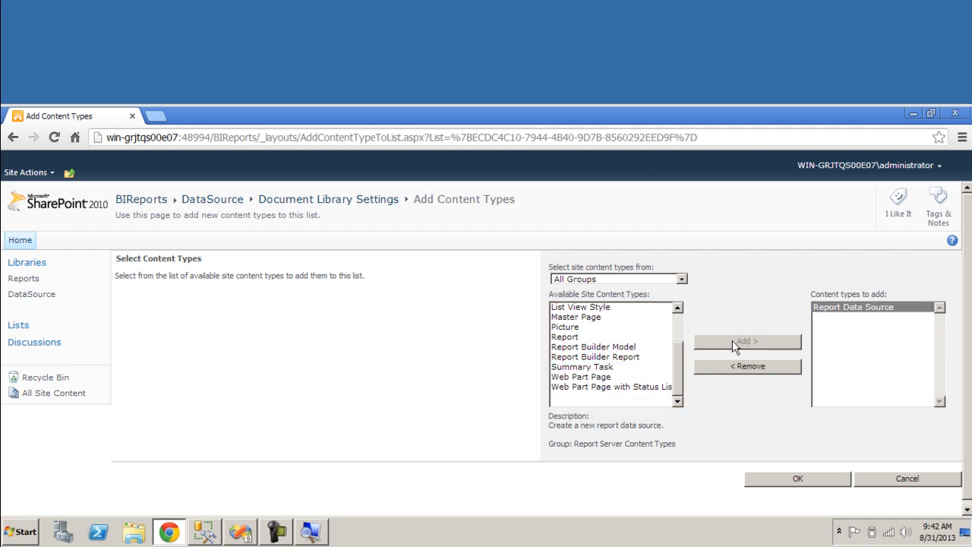
left_click(801, 480)
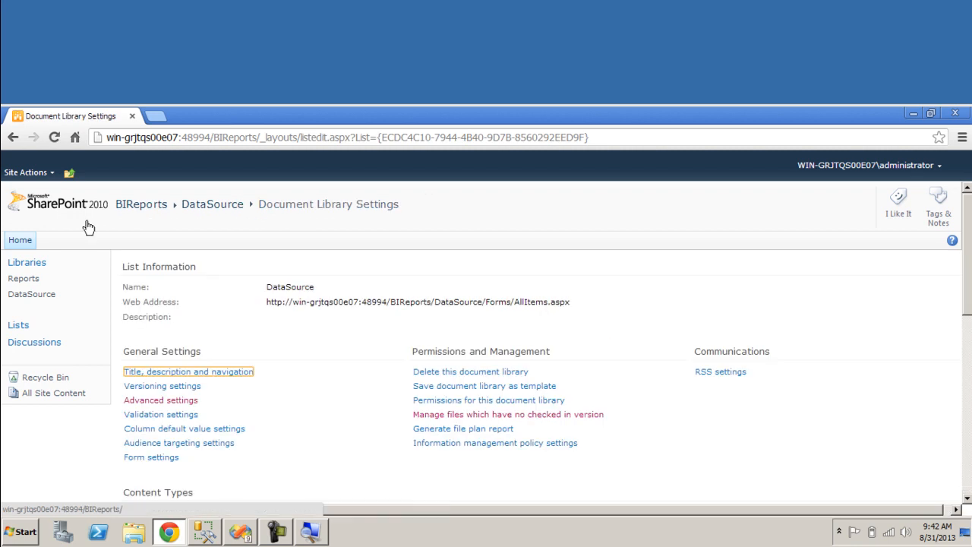
Return to the DataSource library and start a new Report Data Source document.
left_click(47, 296)
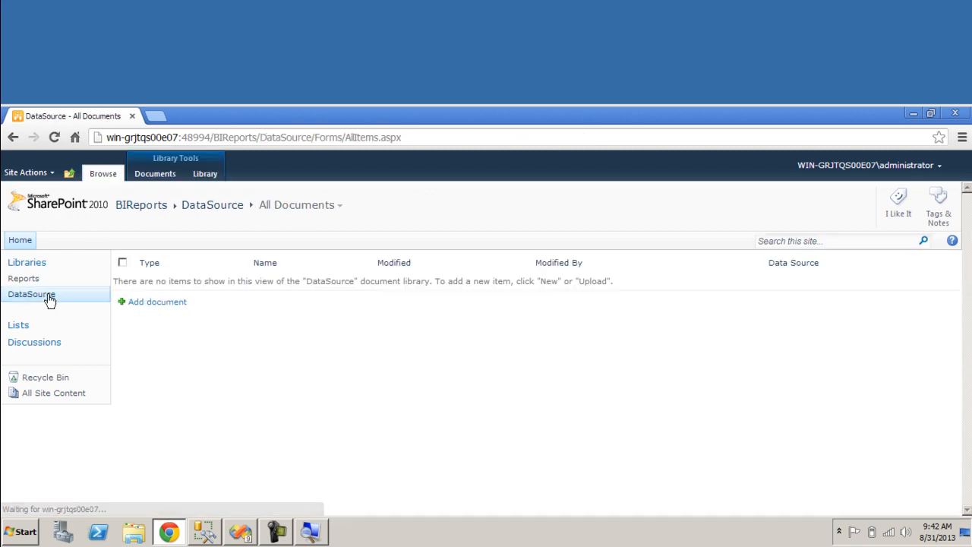
left_click(167, 176)
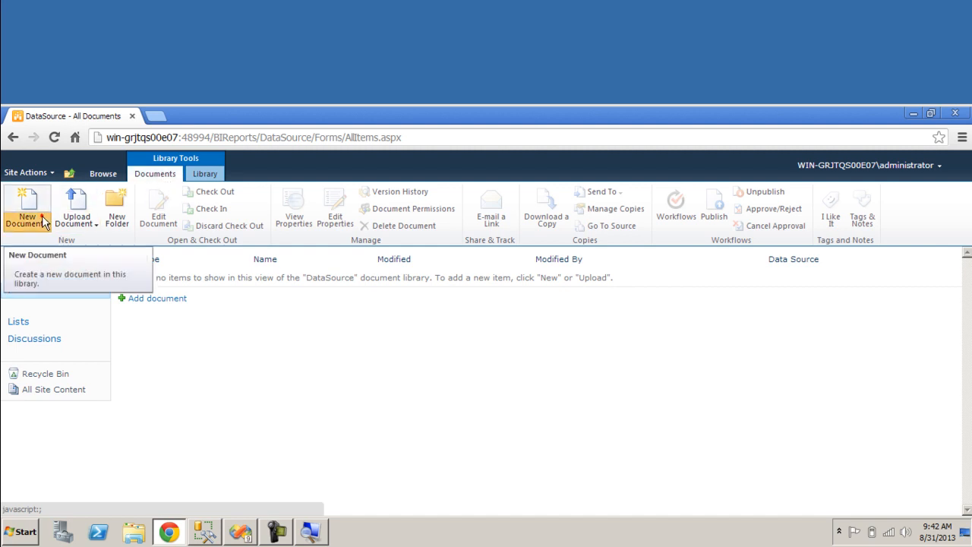
left_click(43, 220)
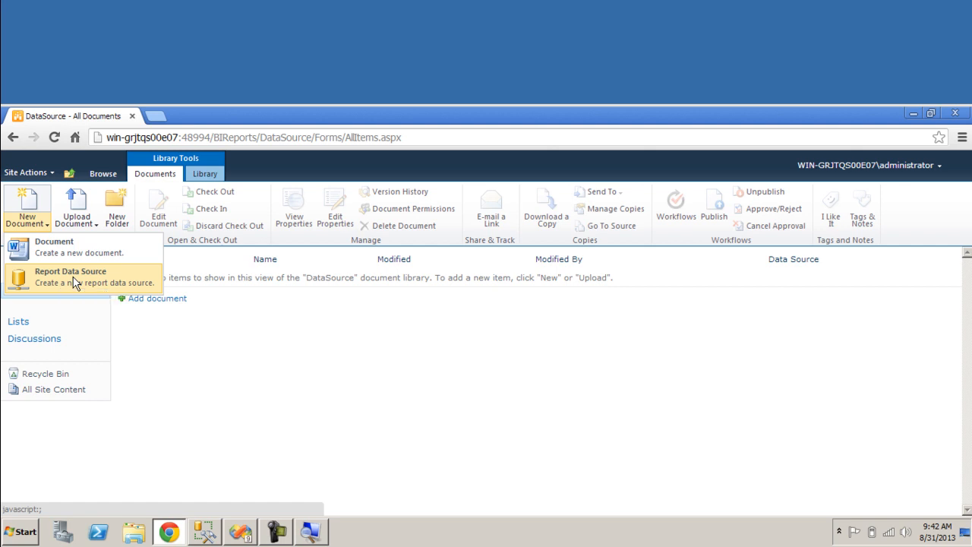
left_click(75, 283)
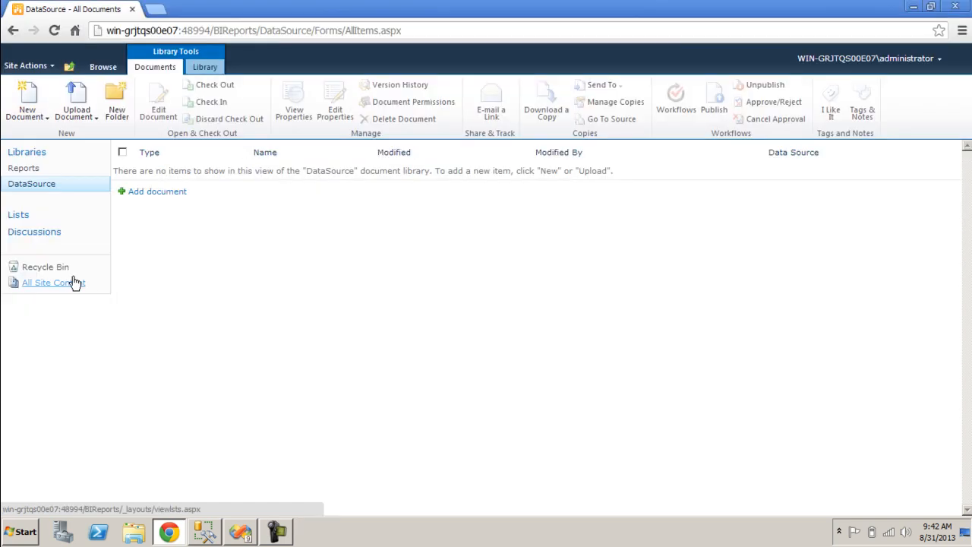
left_click(42, 118)
left_click(47, 170)
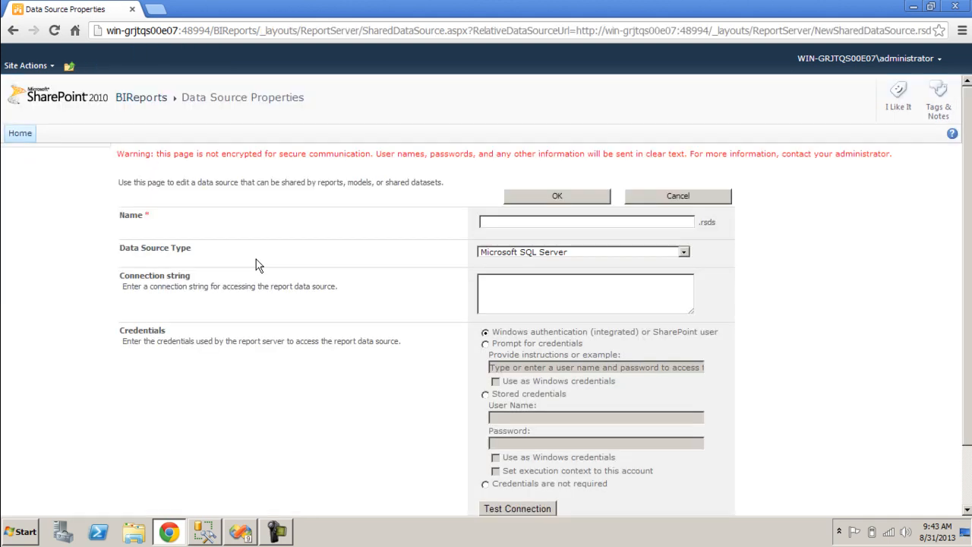
Check the shared data source's name in the Visual Studio project and name the new SharePoint data source DataSource1.
left_click(518, 222)
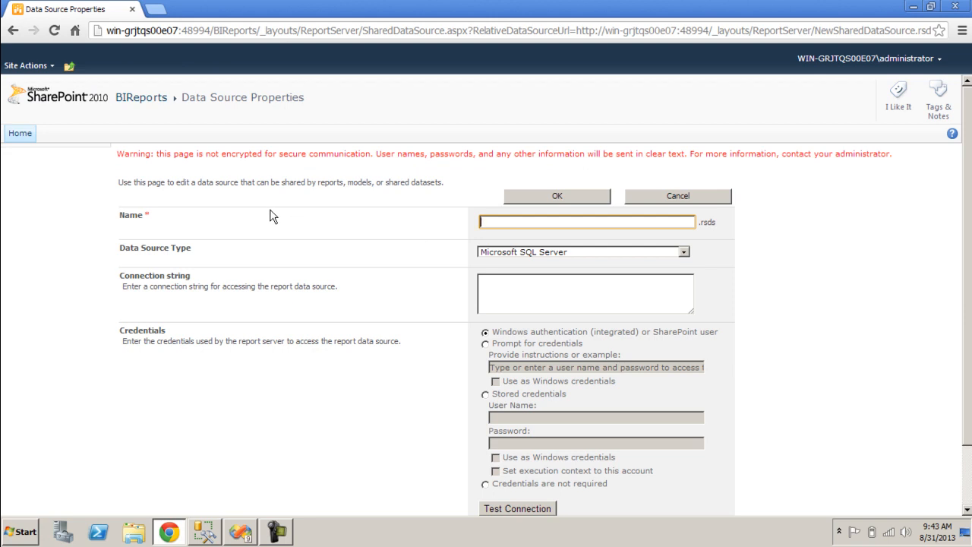
left_click(241, 532)
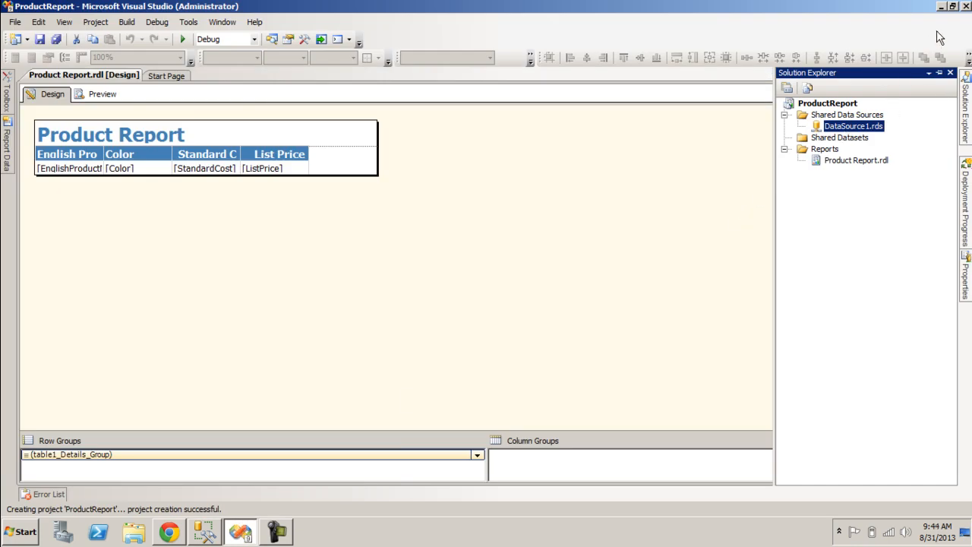
left_click(942, 6)
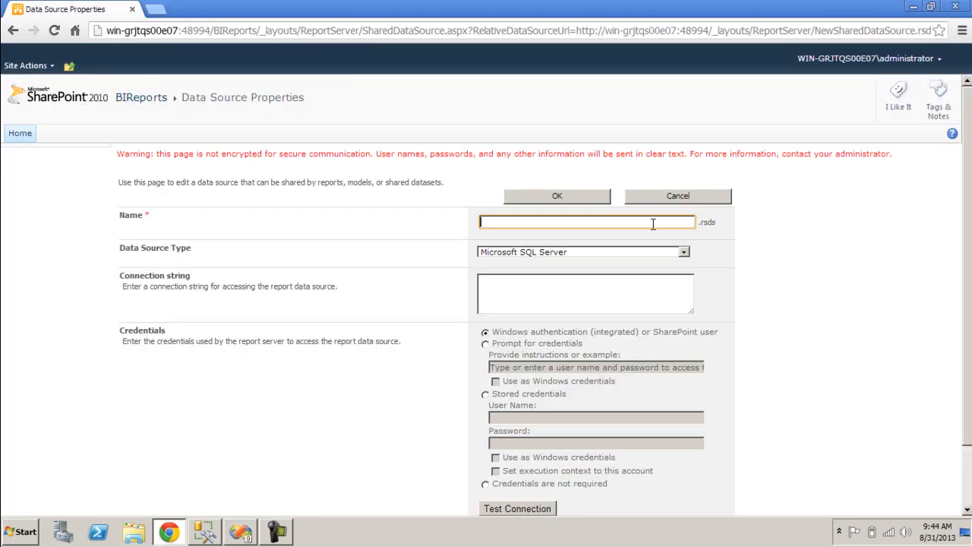
type("DataSource1")
scroll(967, 327, "down", 1)
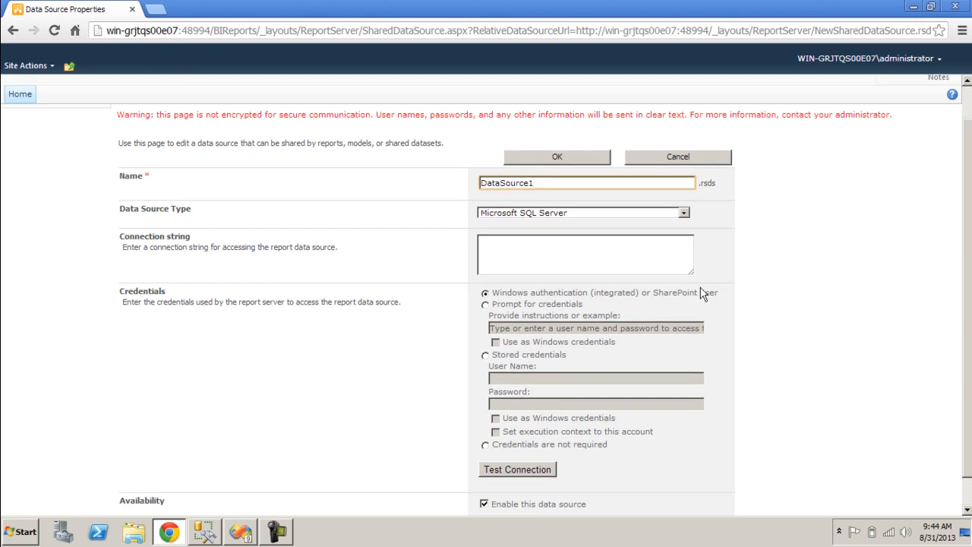
Copy DataSource1.rds's connection string from Visual Studio into the SharePoint data source: Data Source=.\test;Initial Catalog=AdventureWorksDW2008R2.
left_click(559, 247)
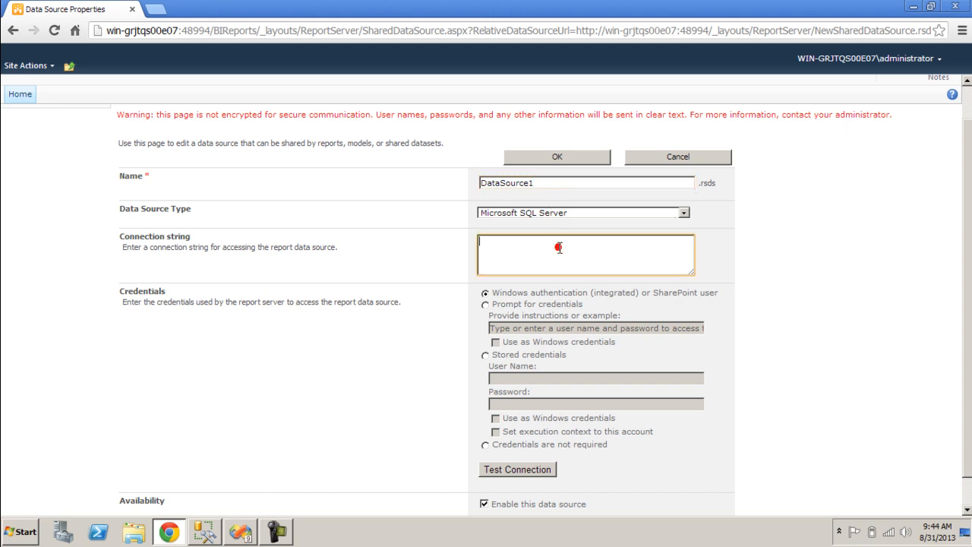
left_click(242, 532)
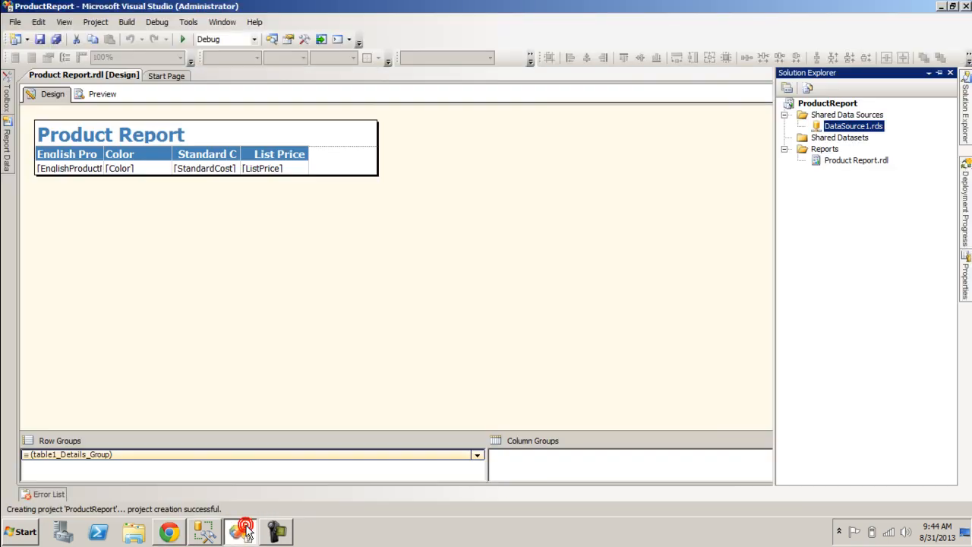
double_click(860, 128)
left_click_drag(616, 240, 265, 235)
key("ctrl+c")
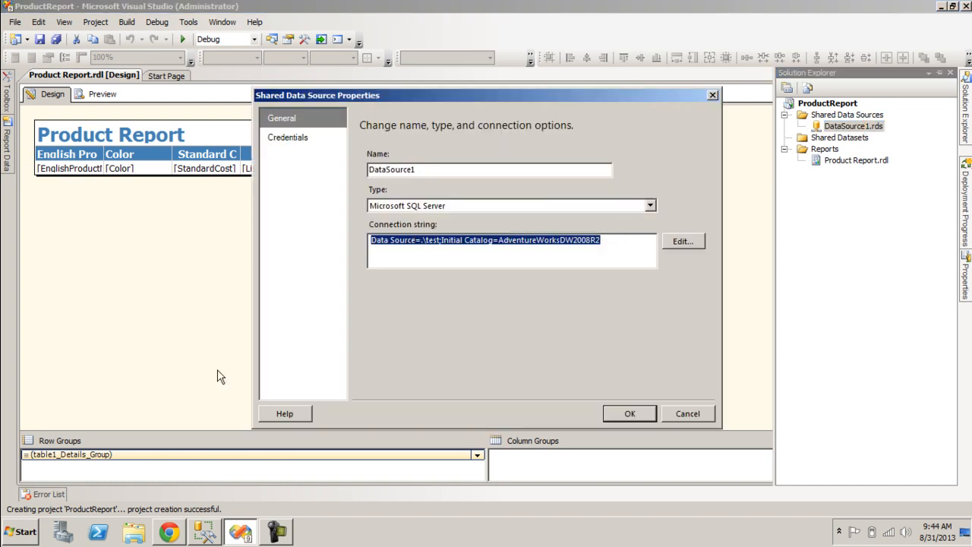
left_click(177, 529)
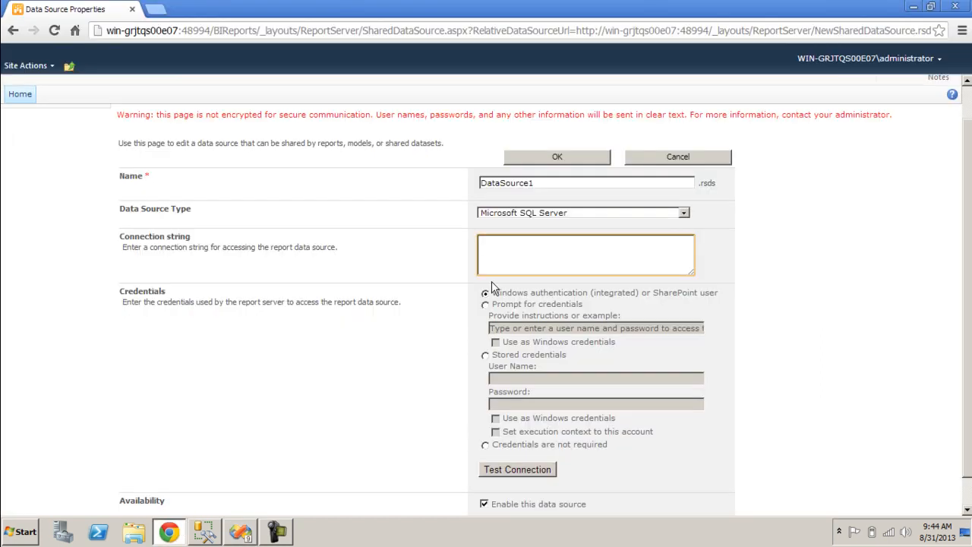
key("ctrl+v")
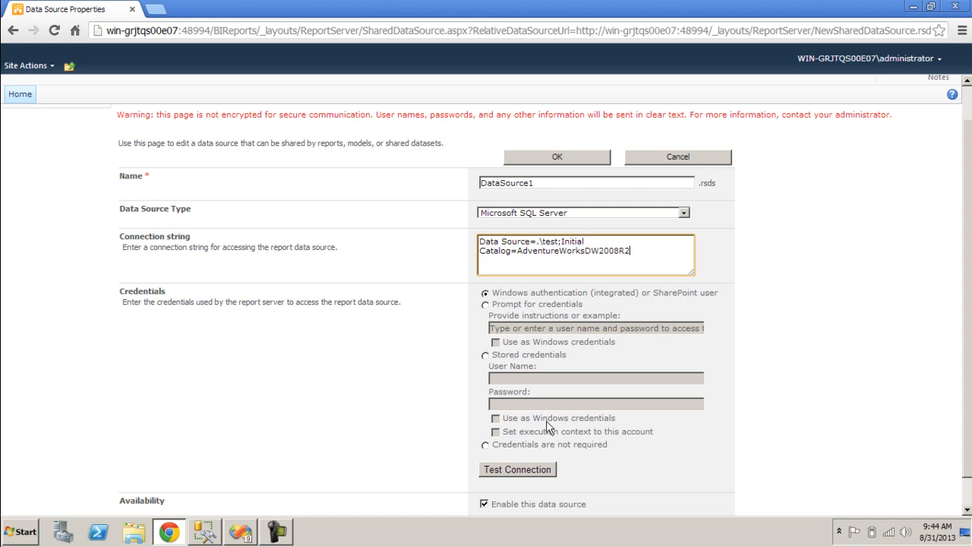
Test the data source's connection and save it to the DataSource library with the data source enabled.
left_click(513, 469)
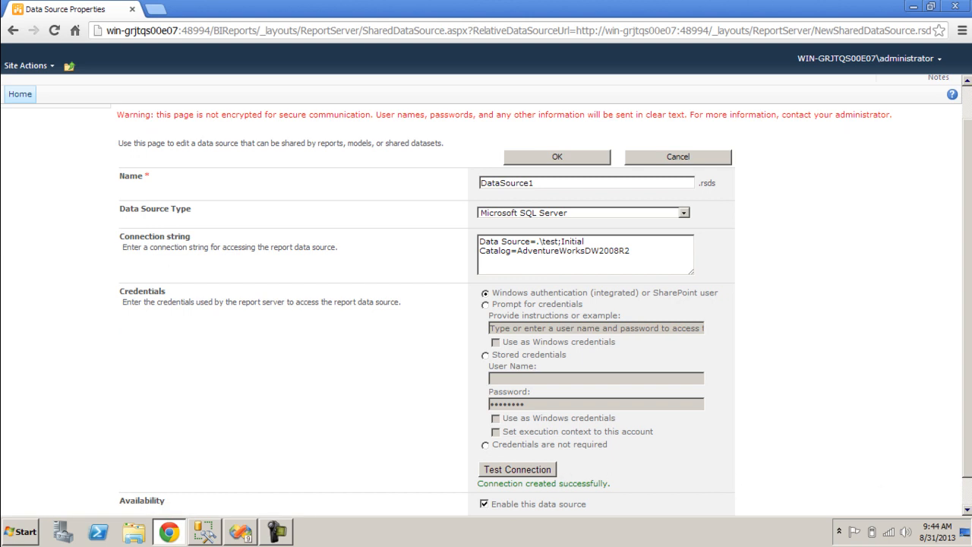
scroll(965, 483, "down", 1)
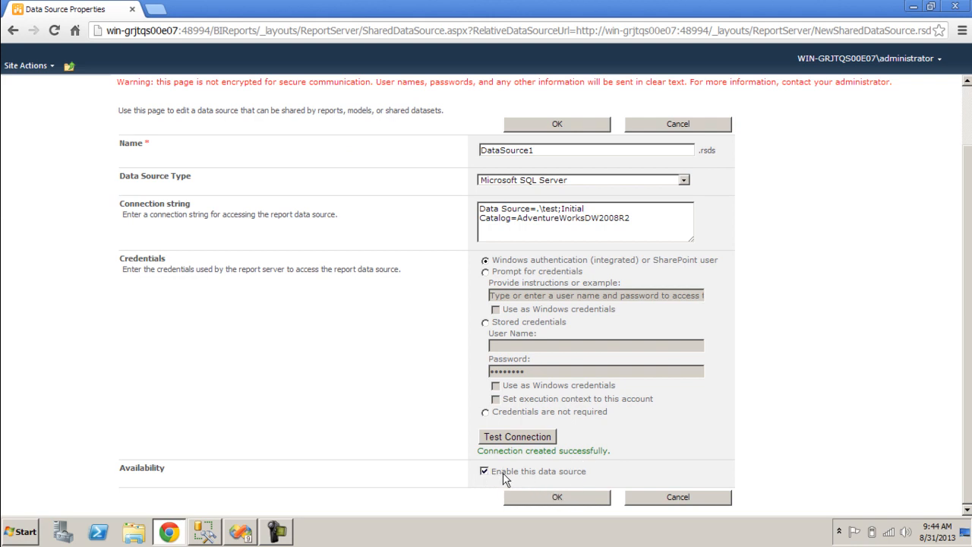
left_click(542, 497)
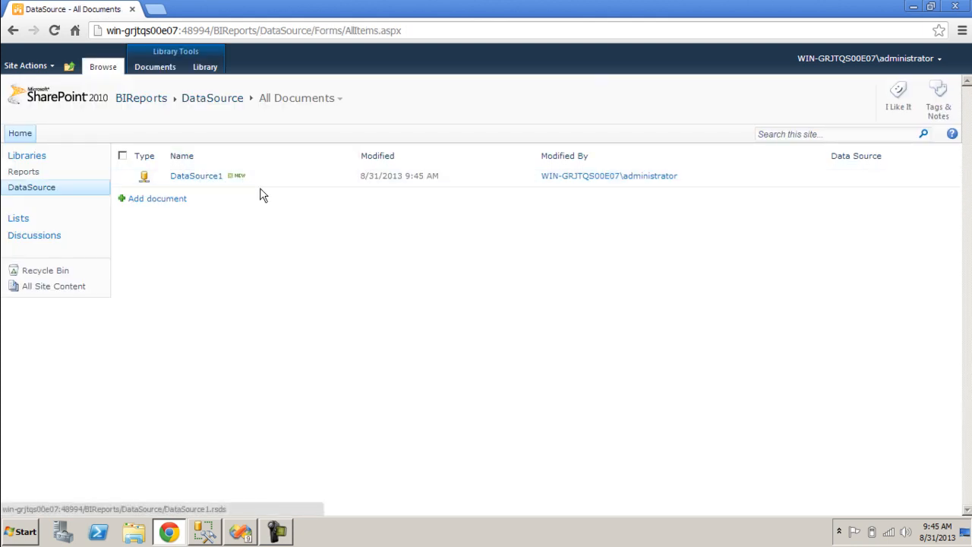
Open the Reports library, start a document upload and browse the Desktop for the report file.
left_click(20, 174)
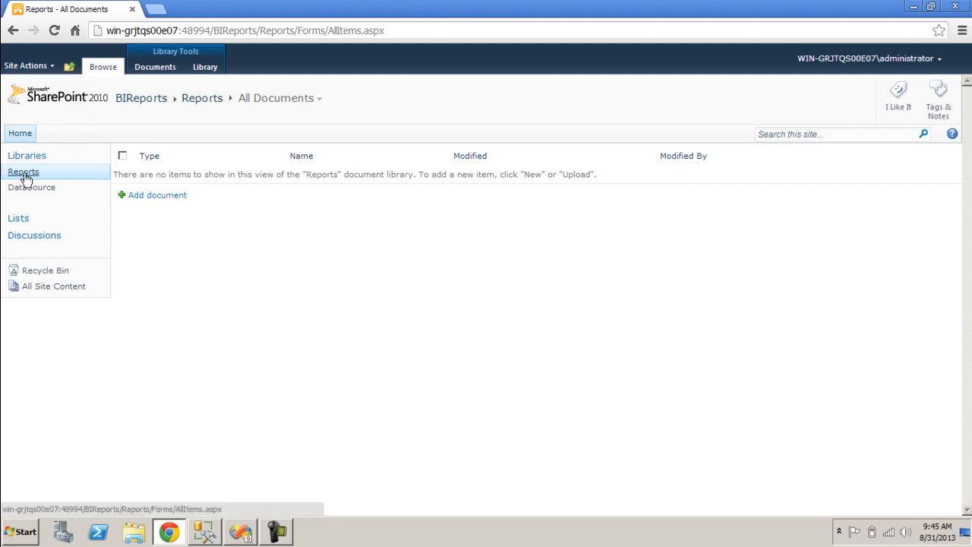
left_click(161, 68)
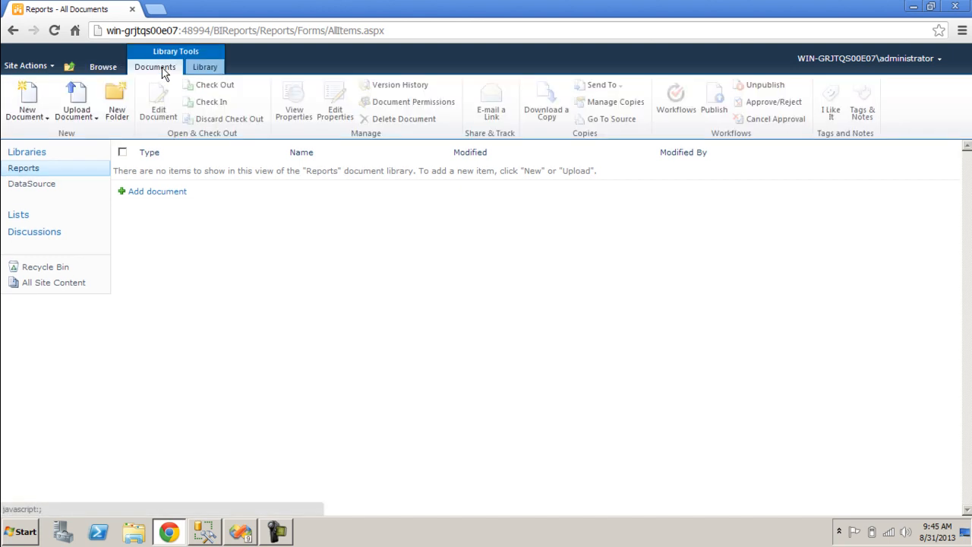
left_click(96, 117)
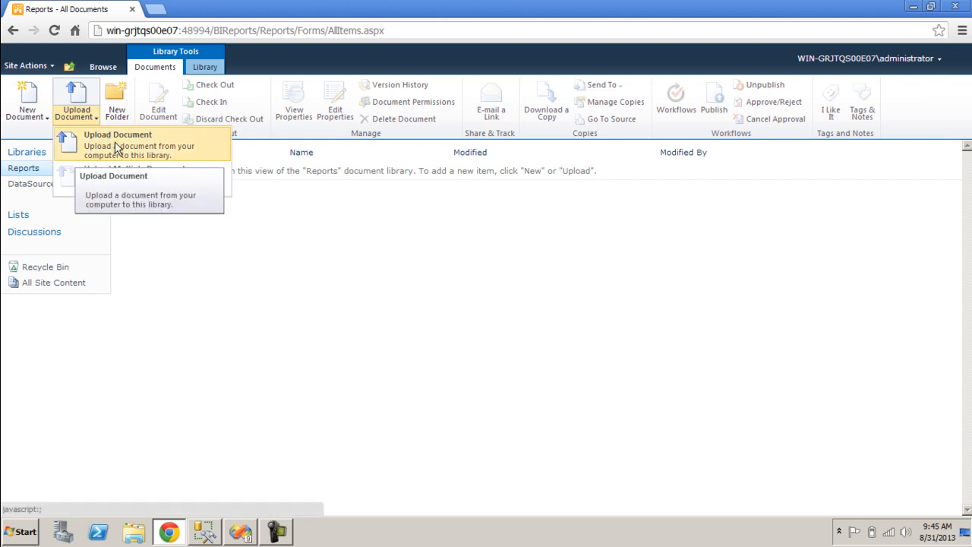
left_click(115, 142)
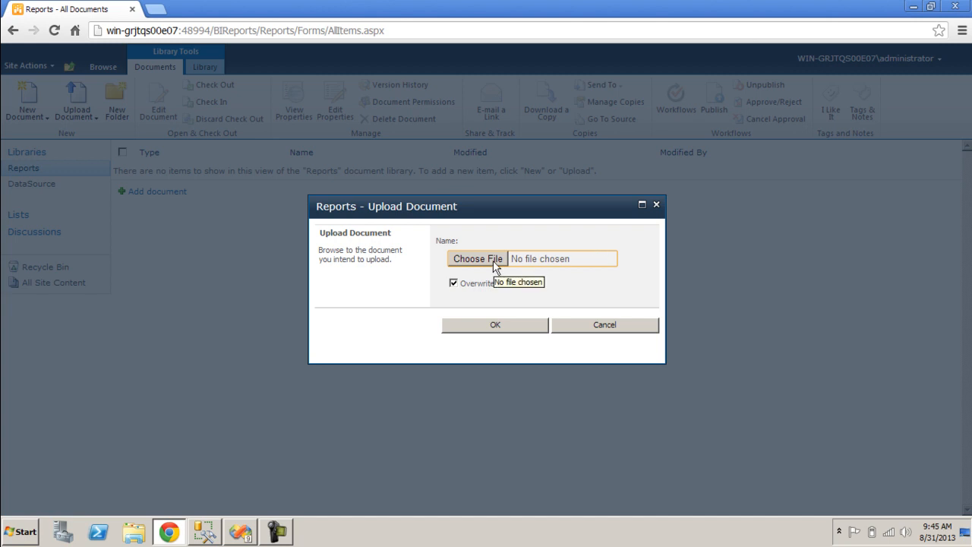
left_click(494, 260)
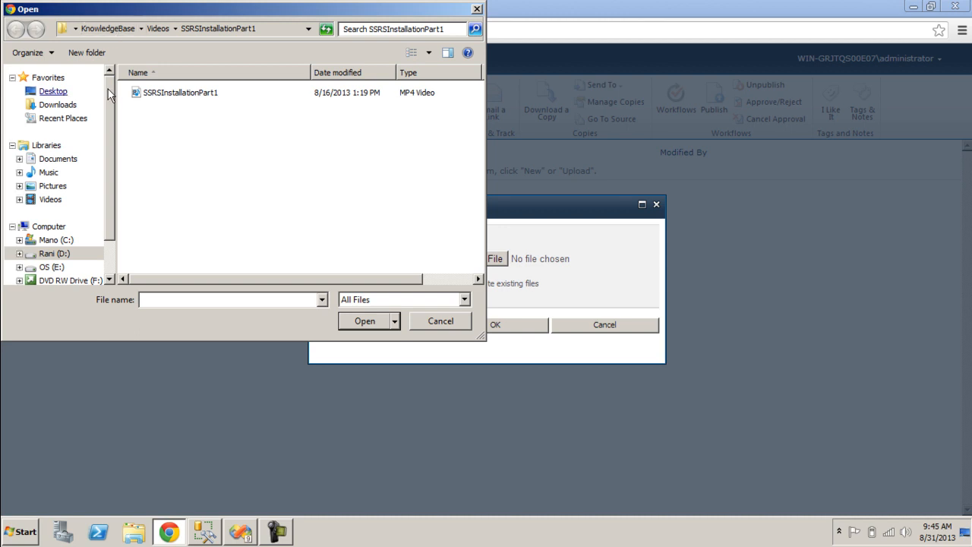
left_click(61, 97)
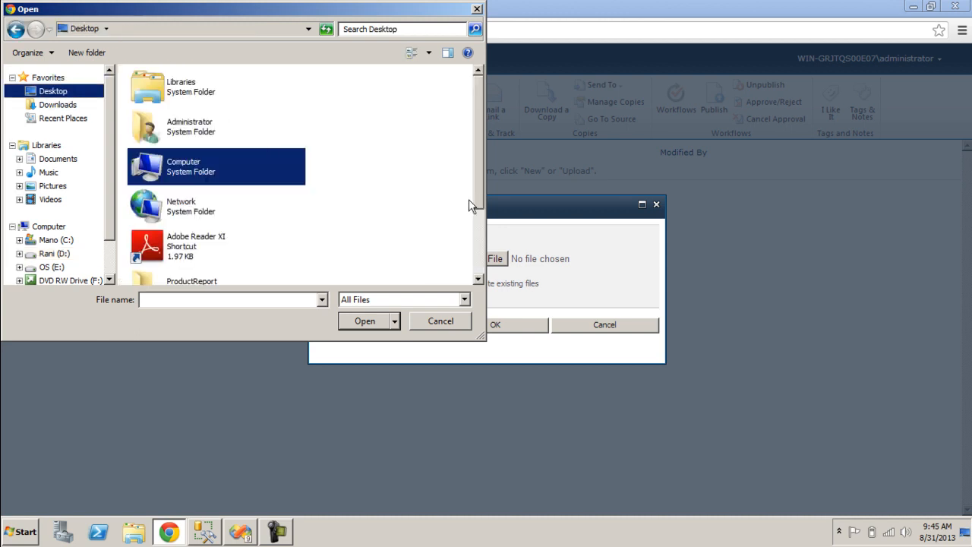
left_click(479, 219)
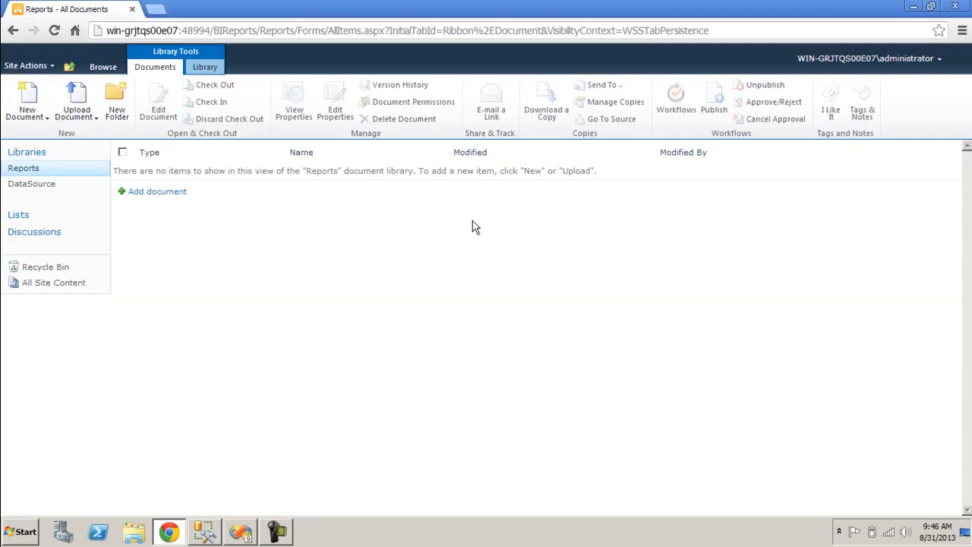
Upload the Product Report definition file from the ProductReport project folder to the Reports library.
left_click(79, 116)
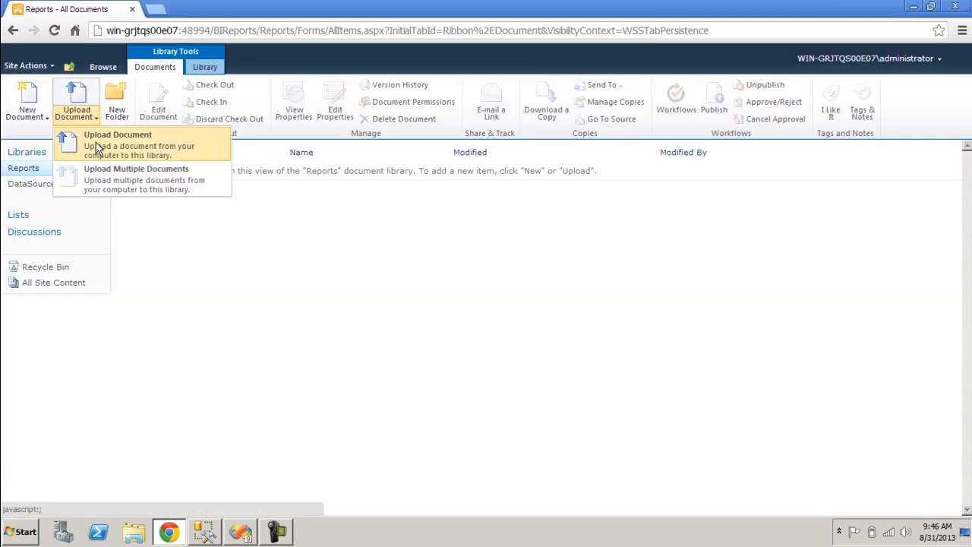
left_click(97, 146)
left_click(502, 262)
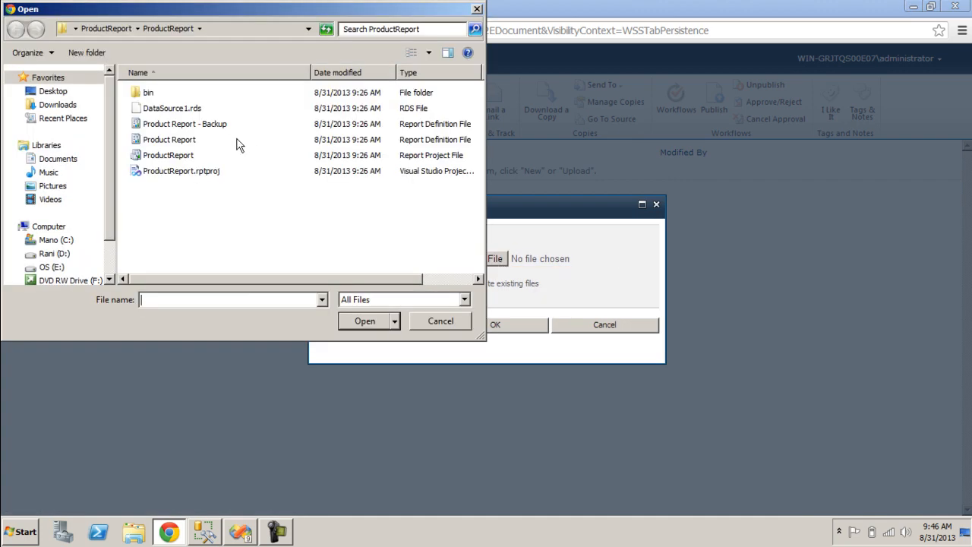
left_click(191, 144)
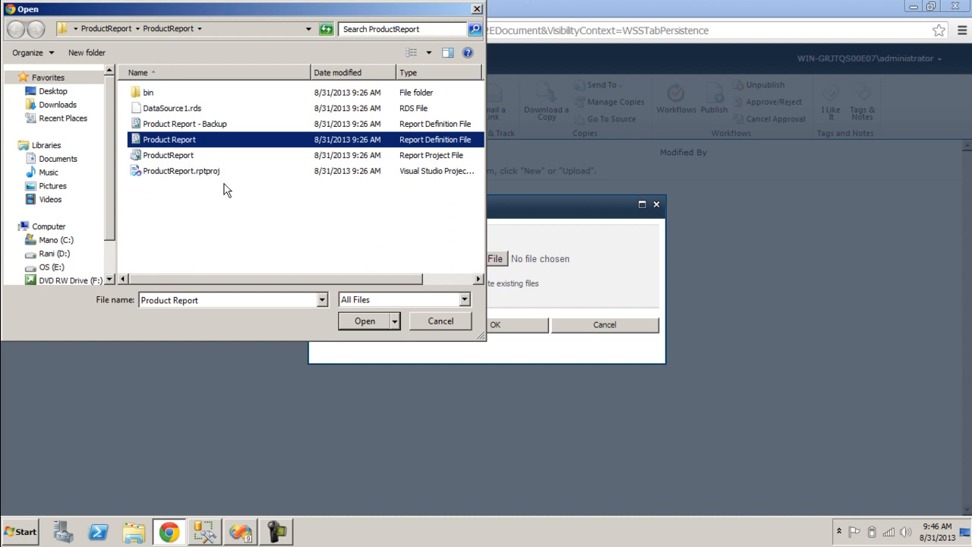
left_click(370, 322)
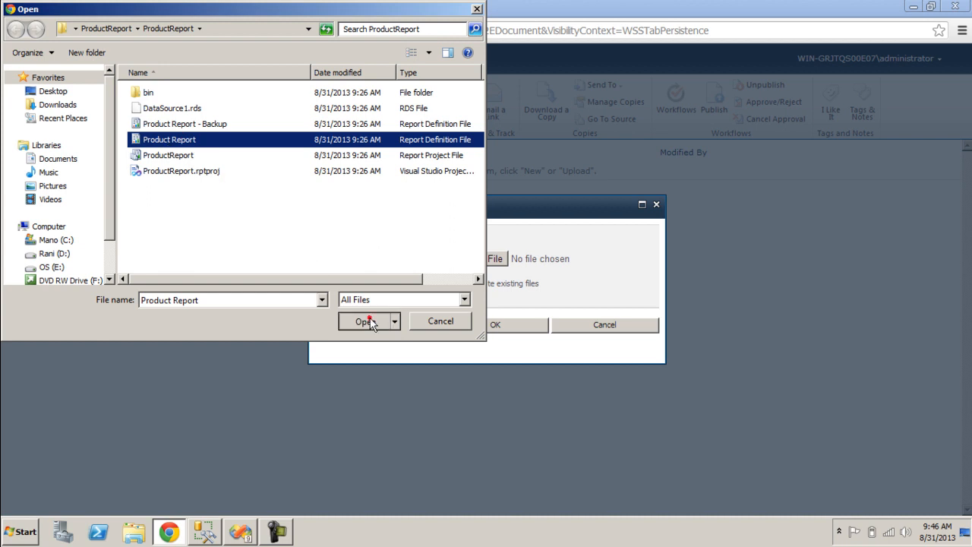
left_click(469, 331)
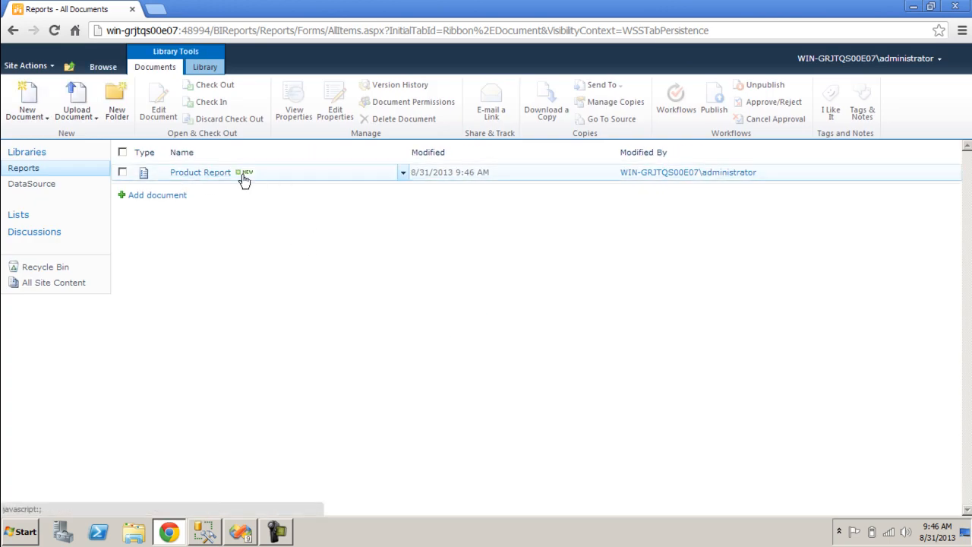
Open the data source management page for Product Report and compare its data source name with the shared data source in Visual Studio.
left_click(404, 174)
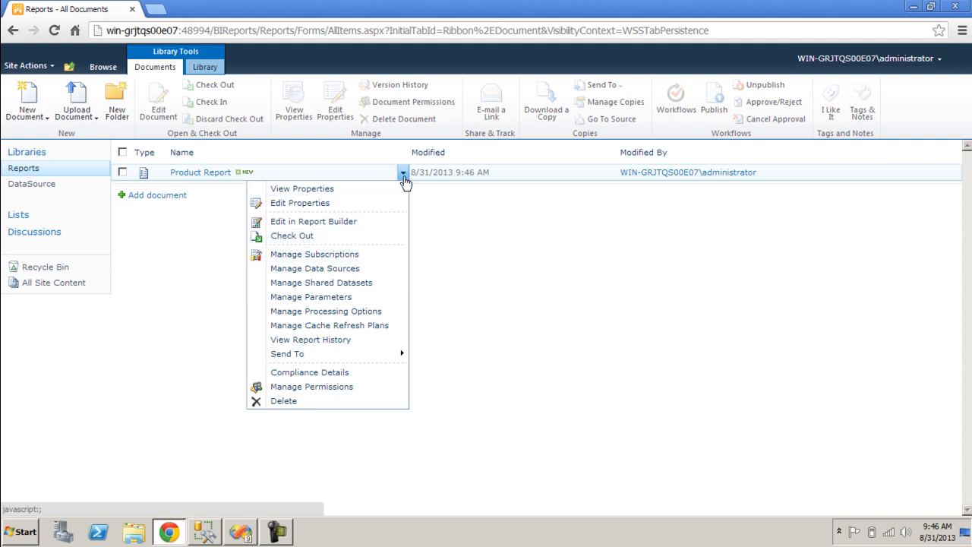
left_click(335, 275)
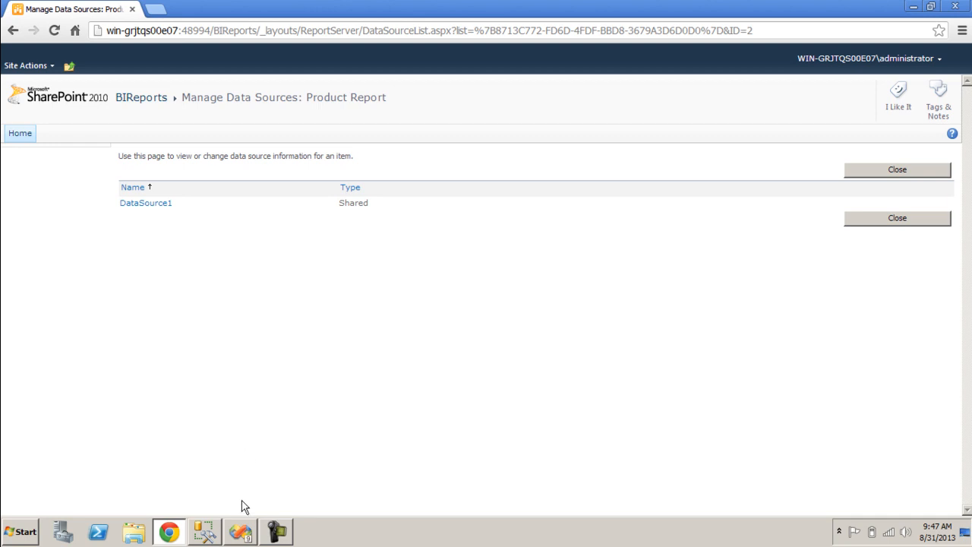
left_click(241, 532)
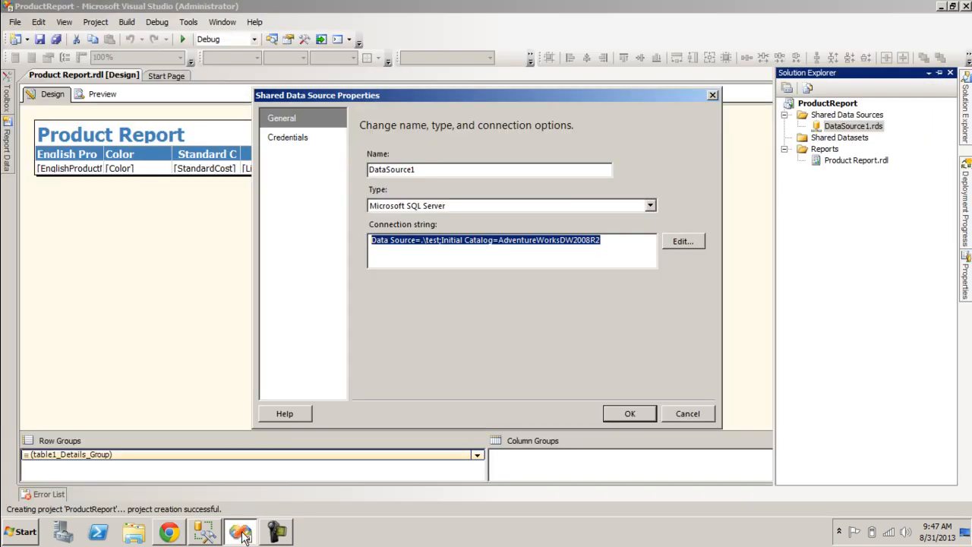
left_click(242, 533)
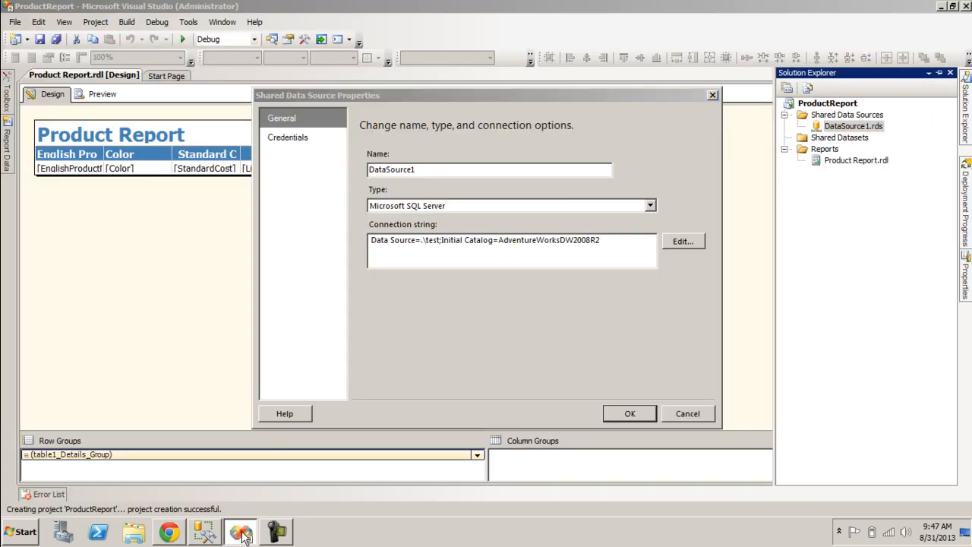
left_click(172, 532)
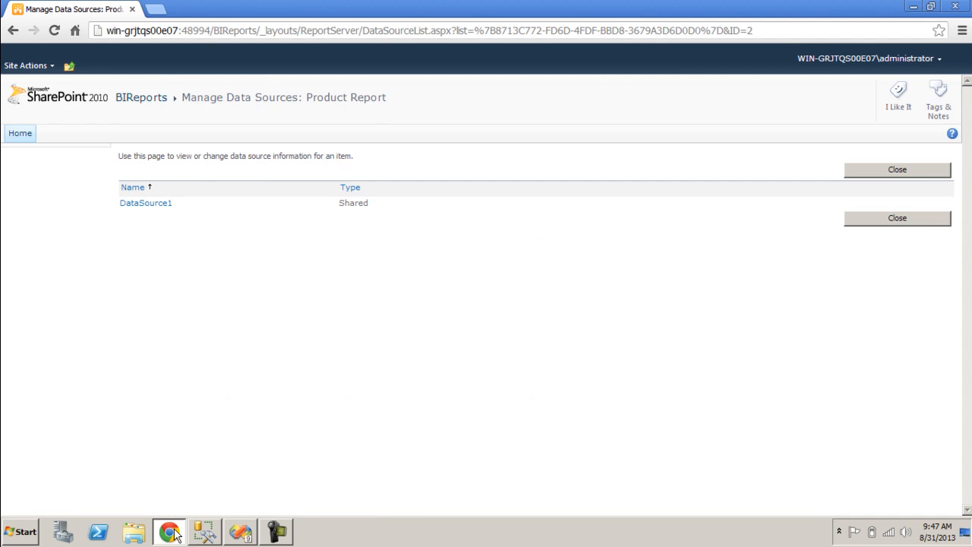
Link the report's DataSource1 to the shared DataSource1.rsds in the BIReports DataSource library, save it and return to the Reports library.
left_click(152, 209)
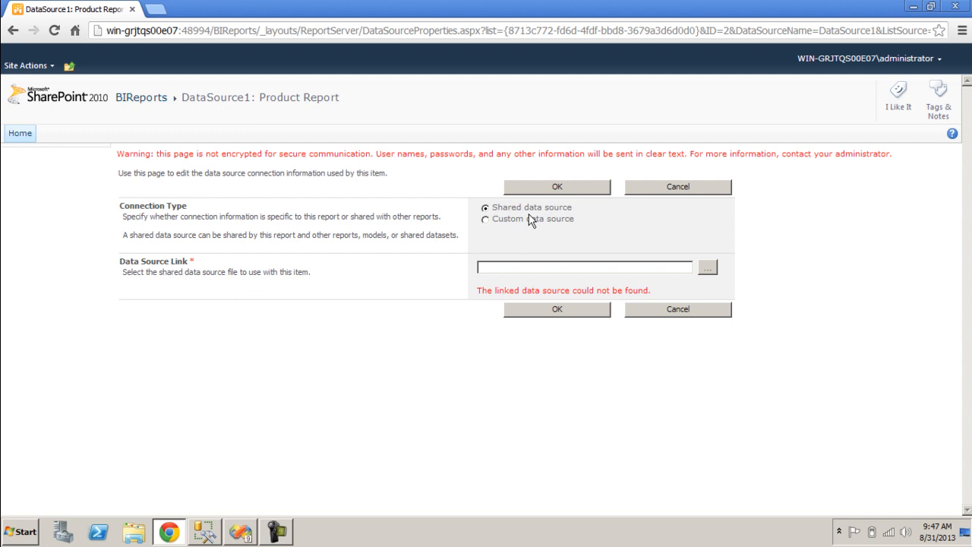
left_click(711, 270)
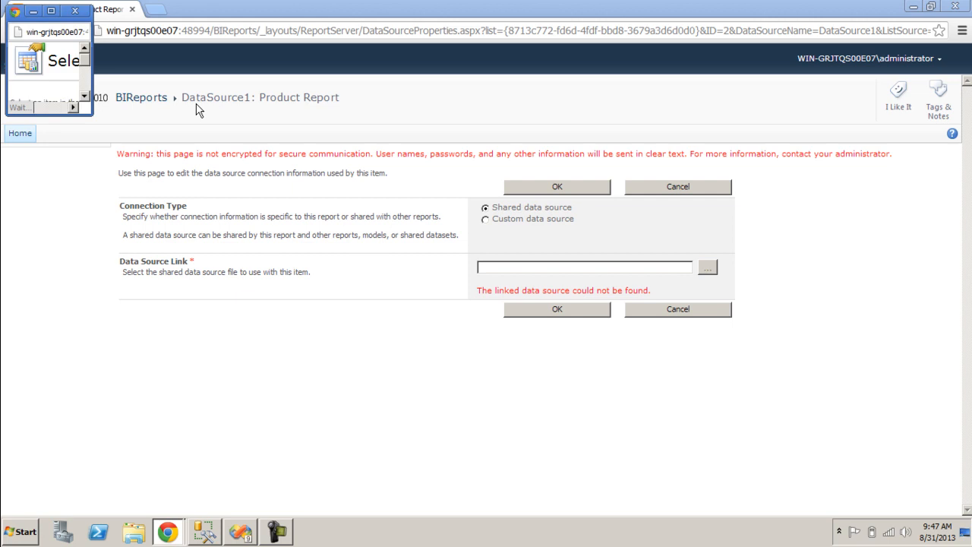
left_click_drag(92, 114, 789, 329)
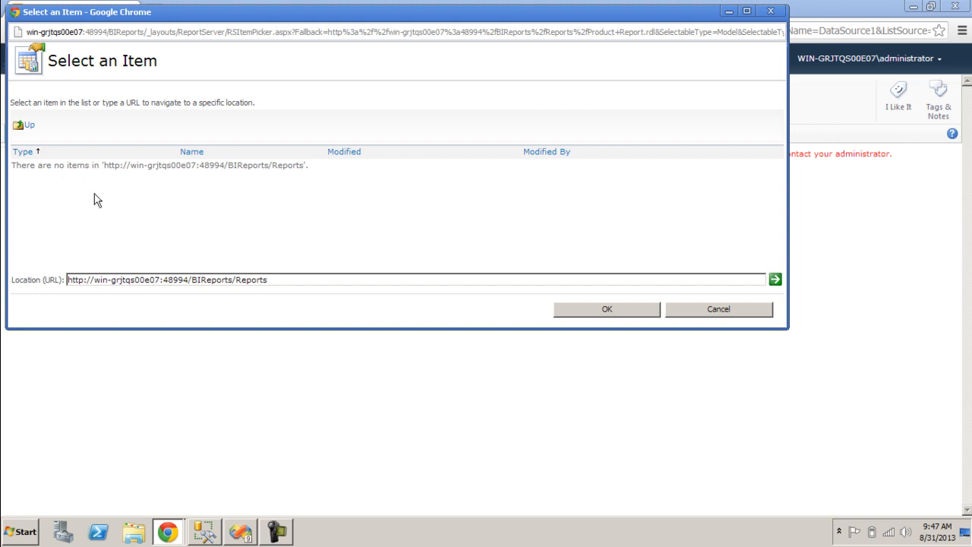
left_click(28, 131)
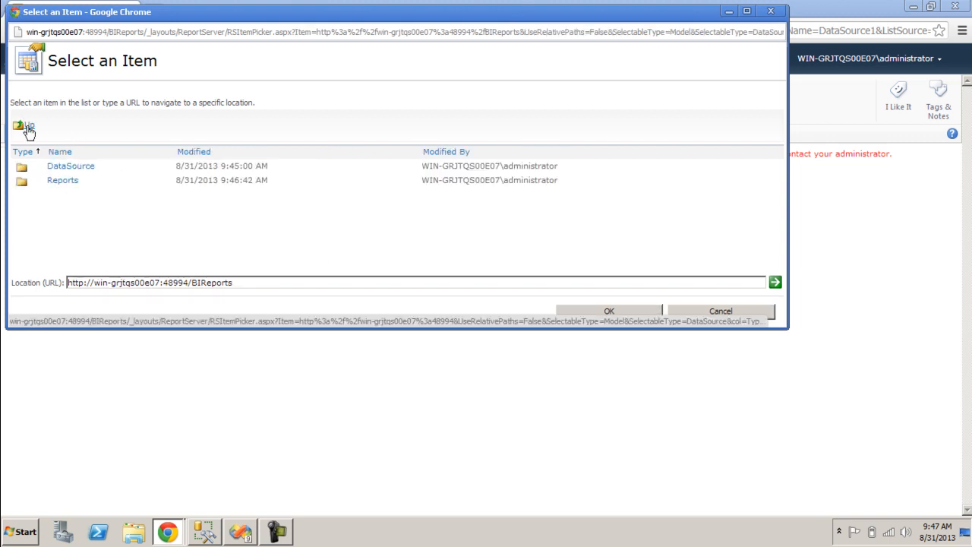
double_click(73, 167)
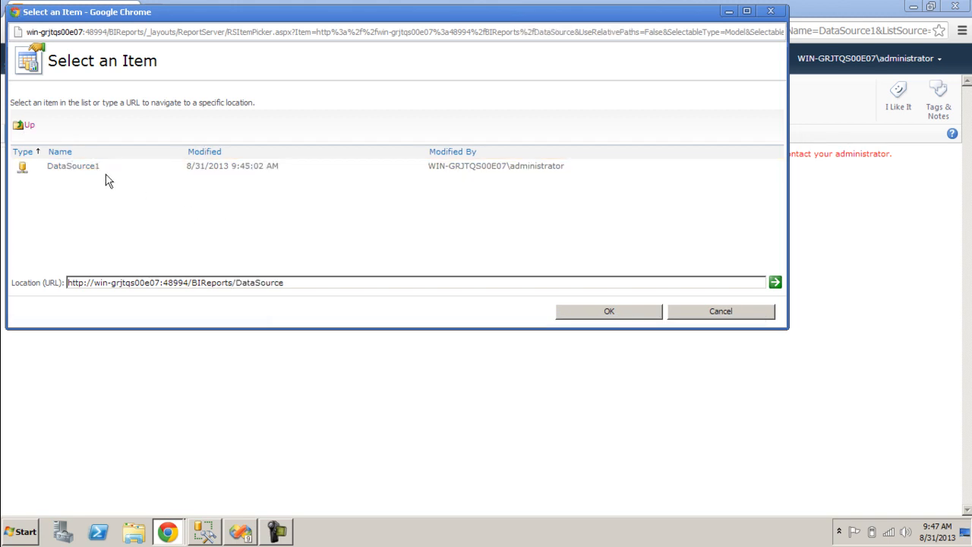
left_click(56, 164)
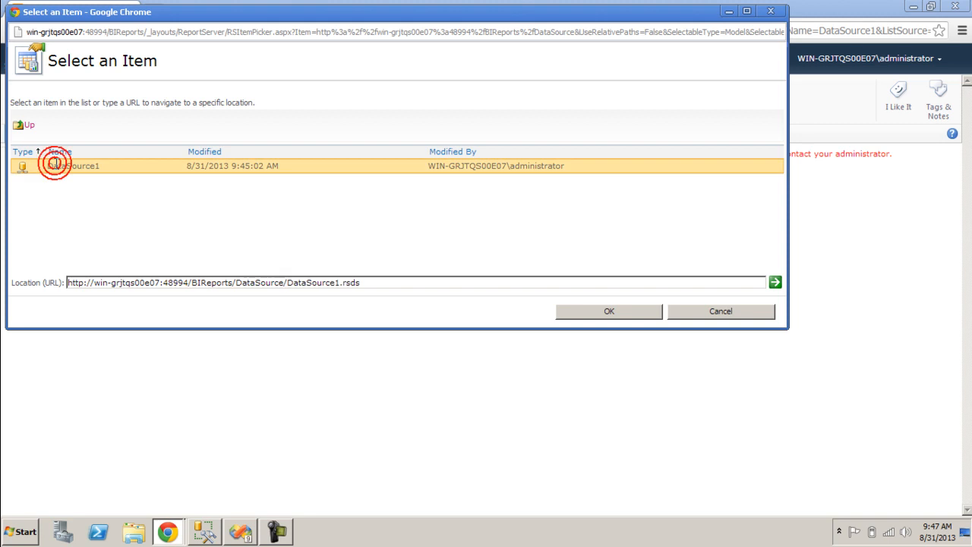
left_click(610, 313)
left_click(583, 310)
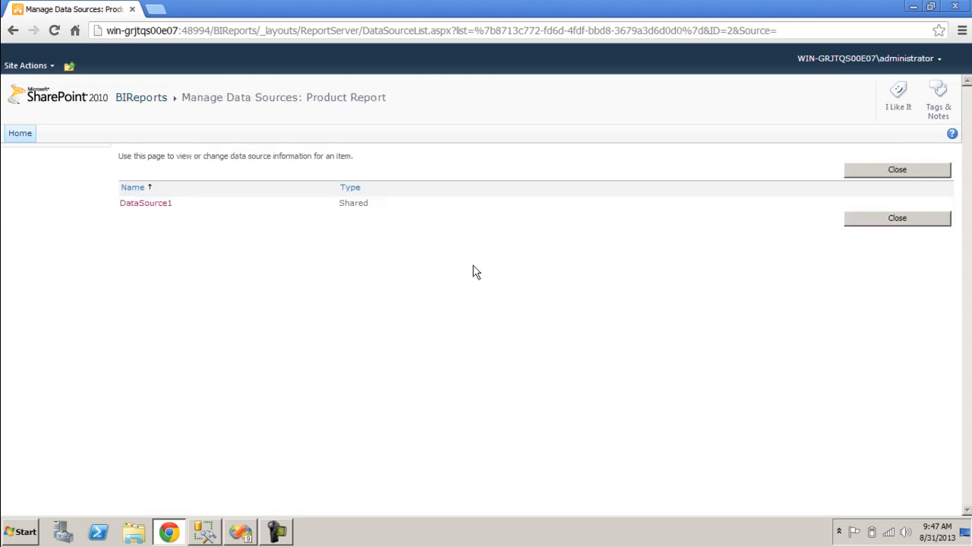
left_click(933, 221)
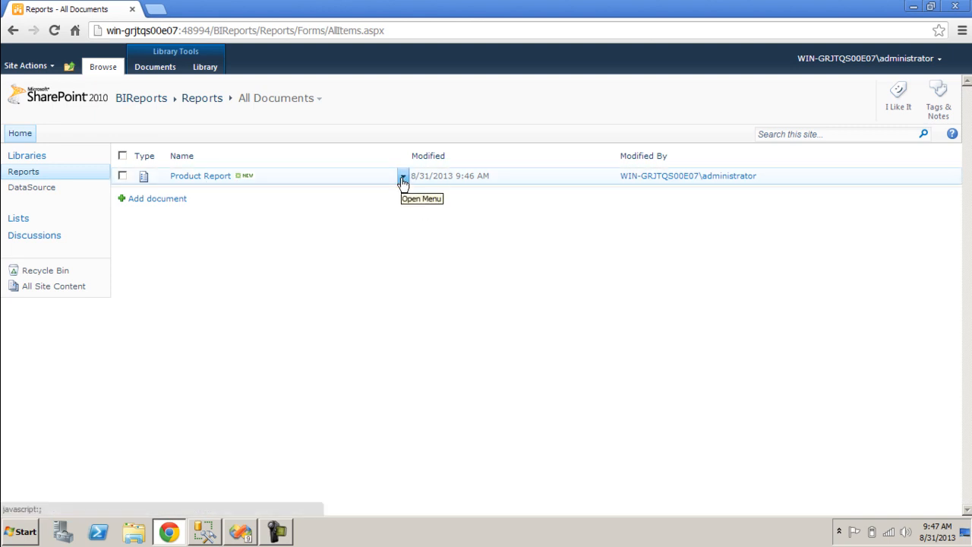
Run Product Report from the Reports library, look through its product rows and go back to the library.
left_click(208, 176)
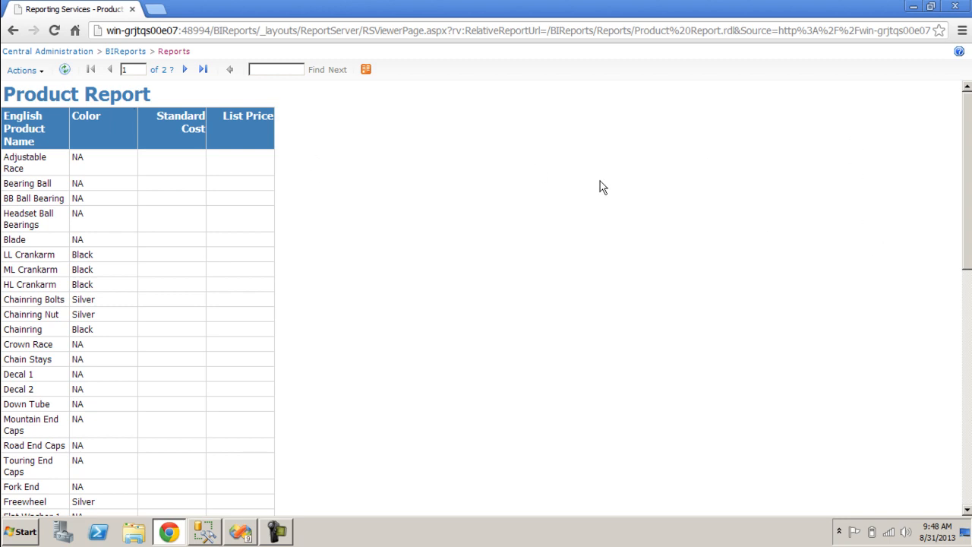
left_click(734, 129)
left_click(970, 323)
left_click_drag(970, 323, 967, 94)
left_click(11, 30)
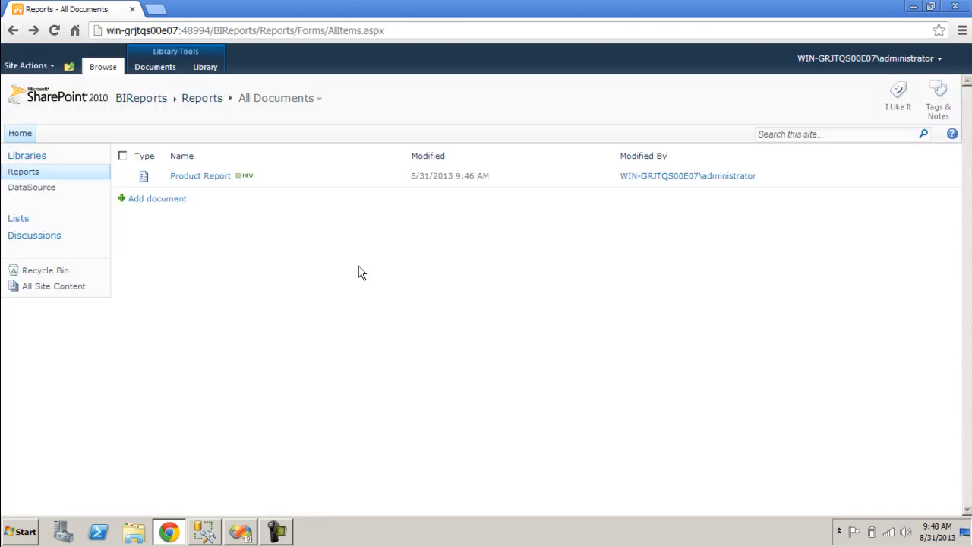